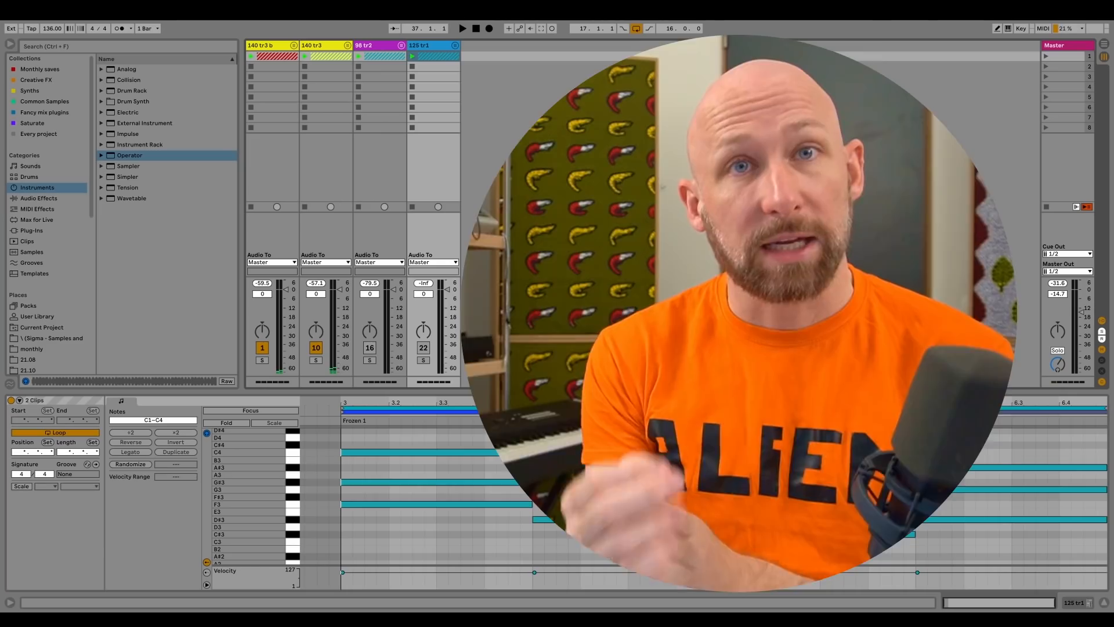
- Insert a new MIDI track after the 125 tr1 track and paste the Frozen 1 chord clip into its first slot
{"action": "right_click", "coordinate": [436, 45]}
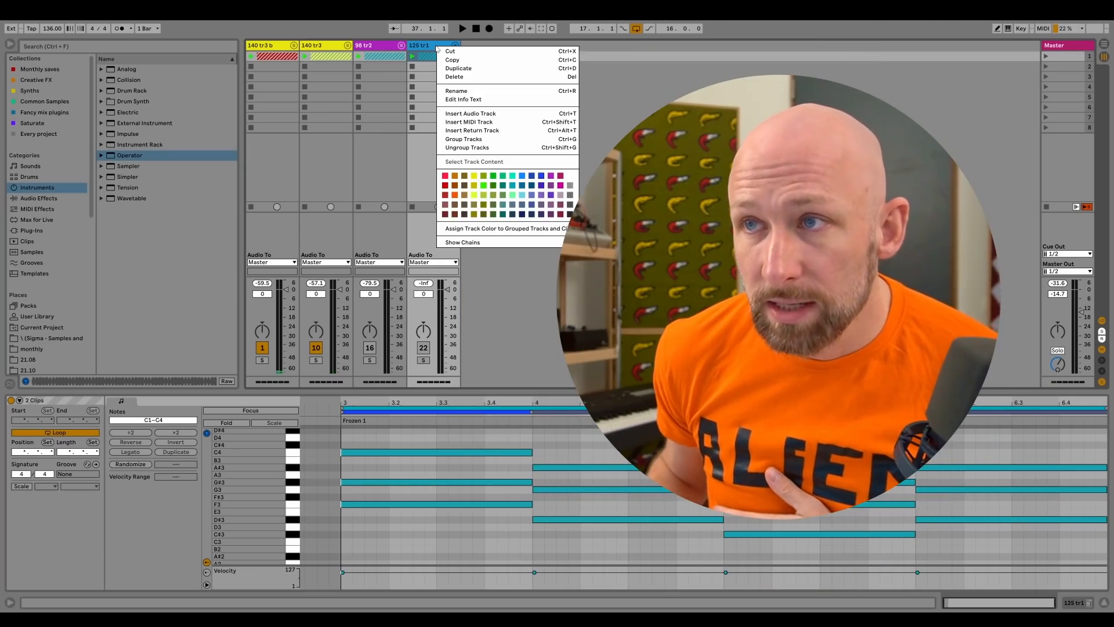
{"action": "left_click", "coordinate": [481, 122]}
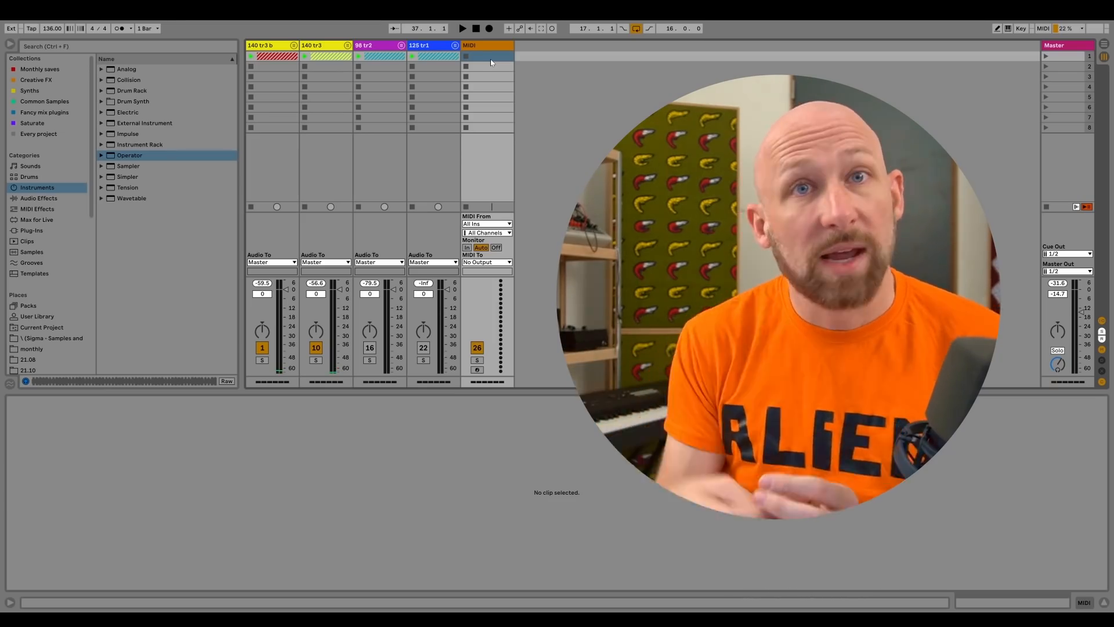
{"action": "key", "text": "ctrl+v"}
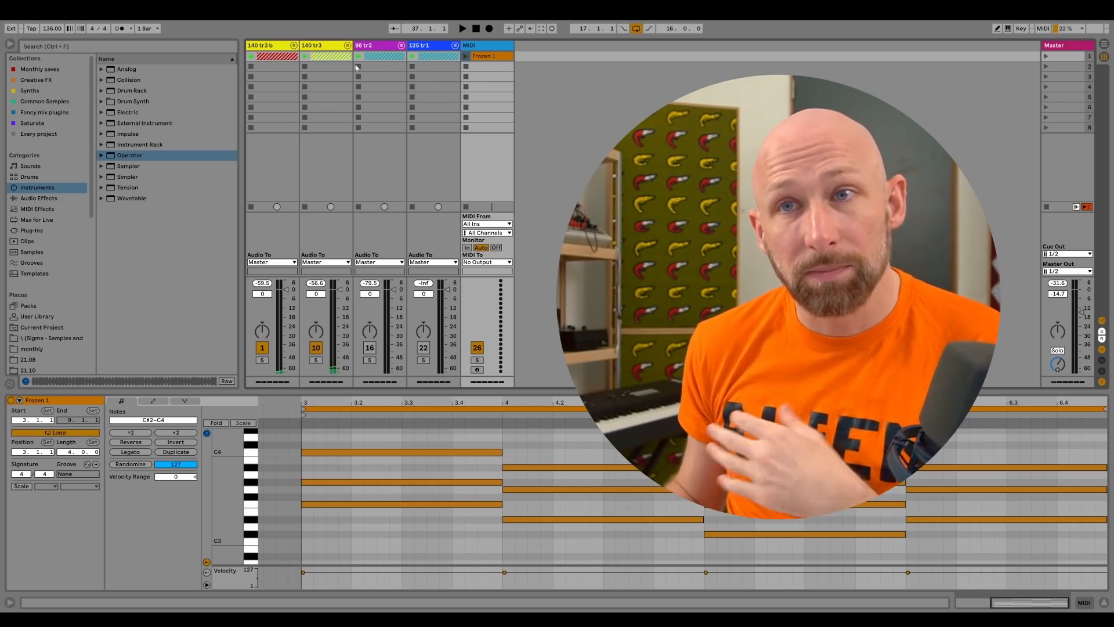
- Load Operator on the new MIDI track, lower the track volume to -5.8 dB and launch the Frozen 1 clip
{"action": "left_click_drag", "start_coordinate": [130, 155], "coordinate": [494, 72]}
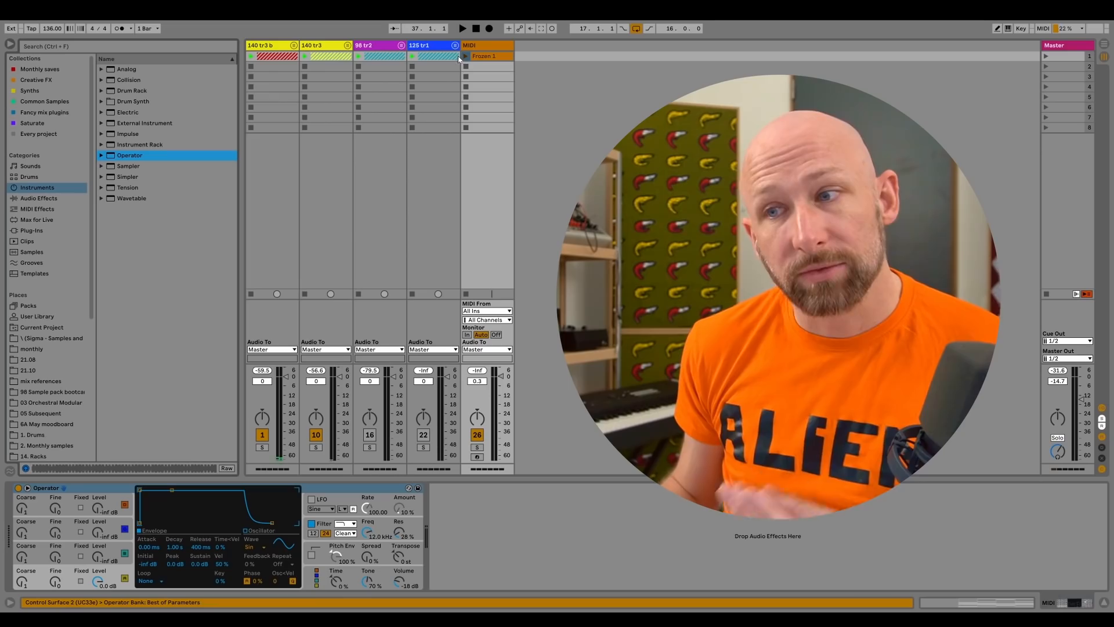
{"action": "left_click_drag", "start_coordinate": [501, 376], "coordinate": [501, 385]}
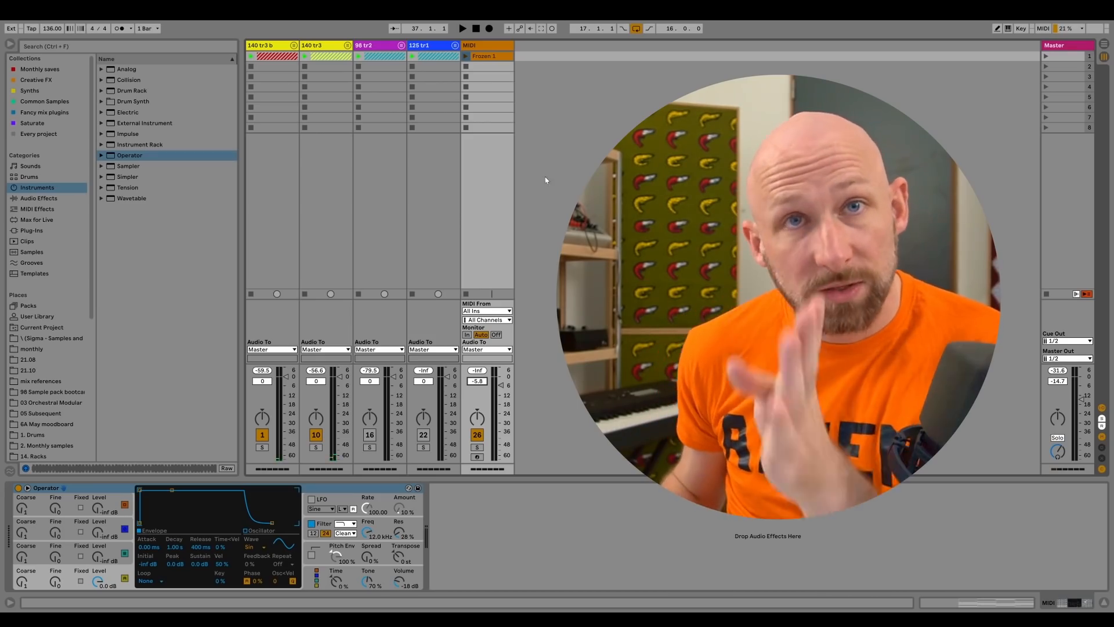
{"action": "left_click", "coordinate": [466, 58]}
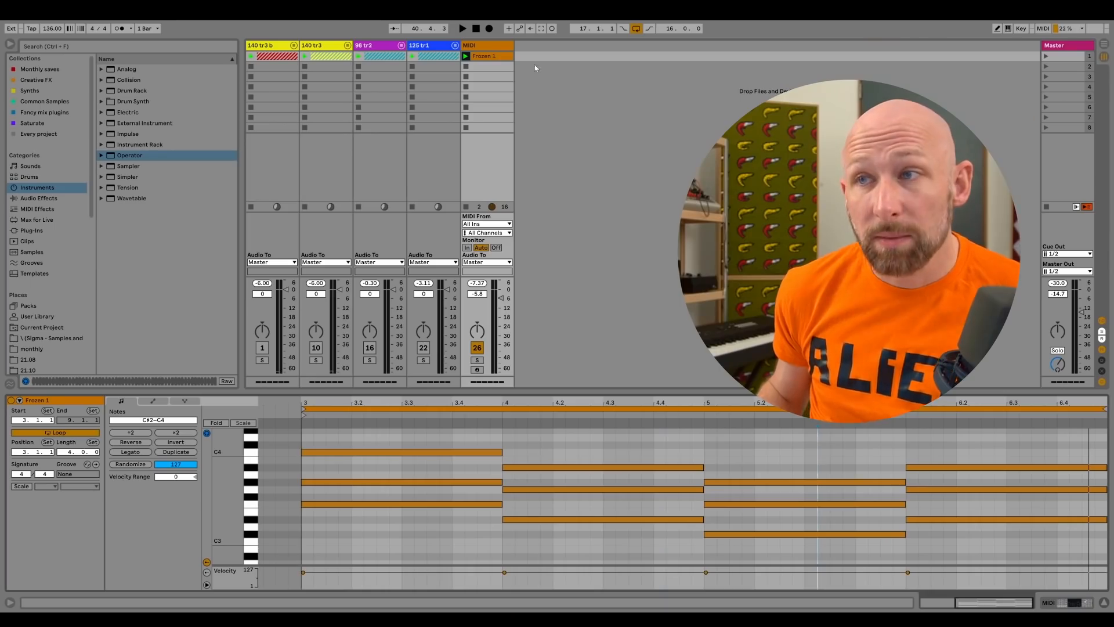
- Add the Arpeggiator MIDI effect before Operator on the MIDI track and show the track's device chain
{"action": "left_click", "coordinate": [496, 46]}
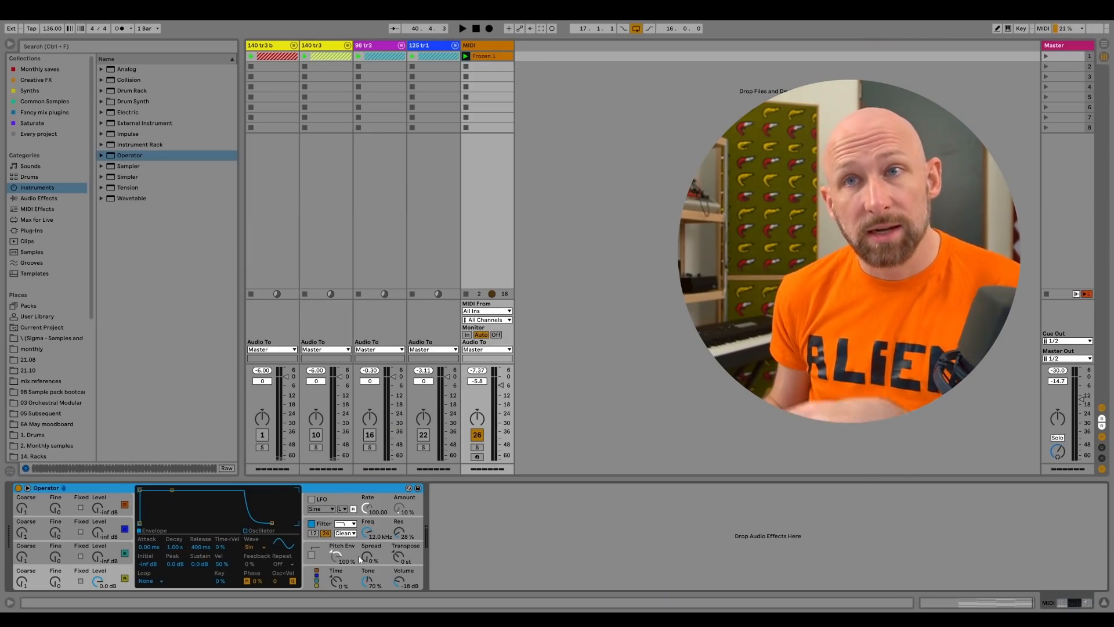
{"action": "left_click", "coordinate": [28, 210]}
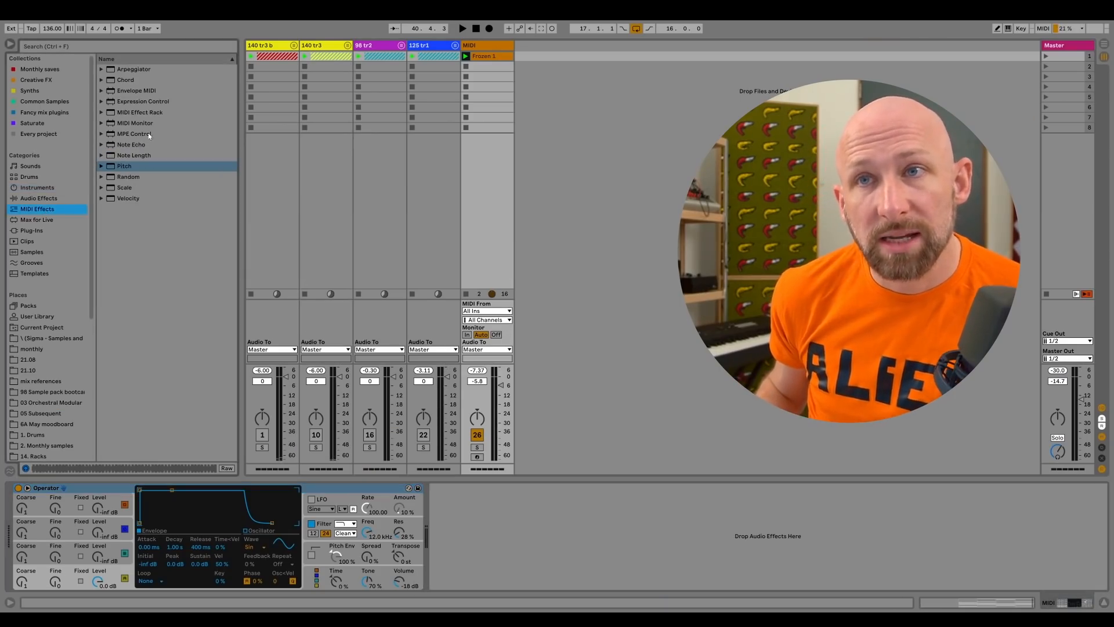
{"action": "left_click", "coordinate": [119, 68]}
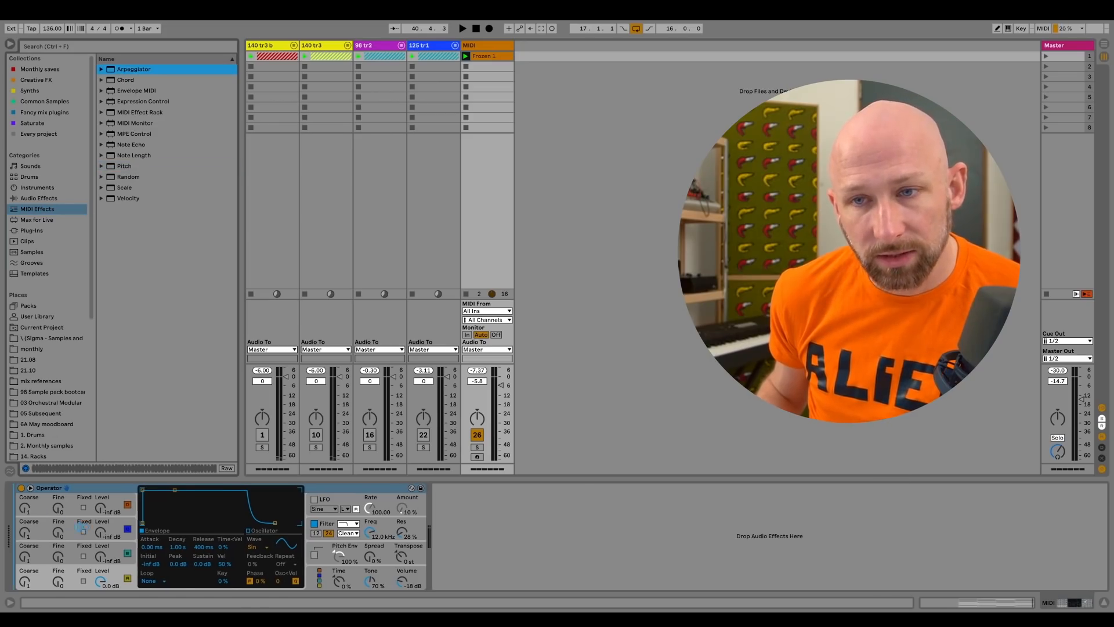
{"action": "left_click_drag", "start_coordinate": [81, 528], "coordinate": [66, 533]}
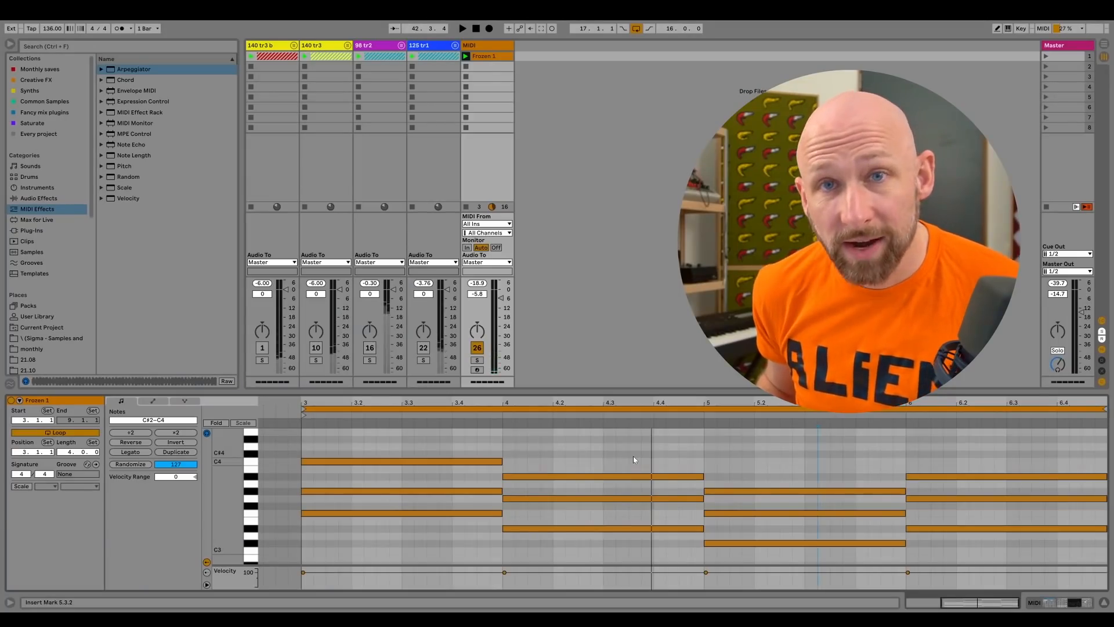
{"action": "key", "text": "shift+Tab"}
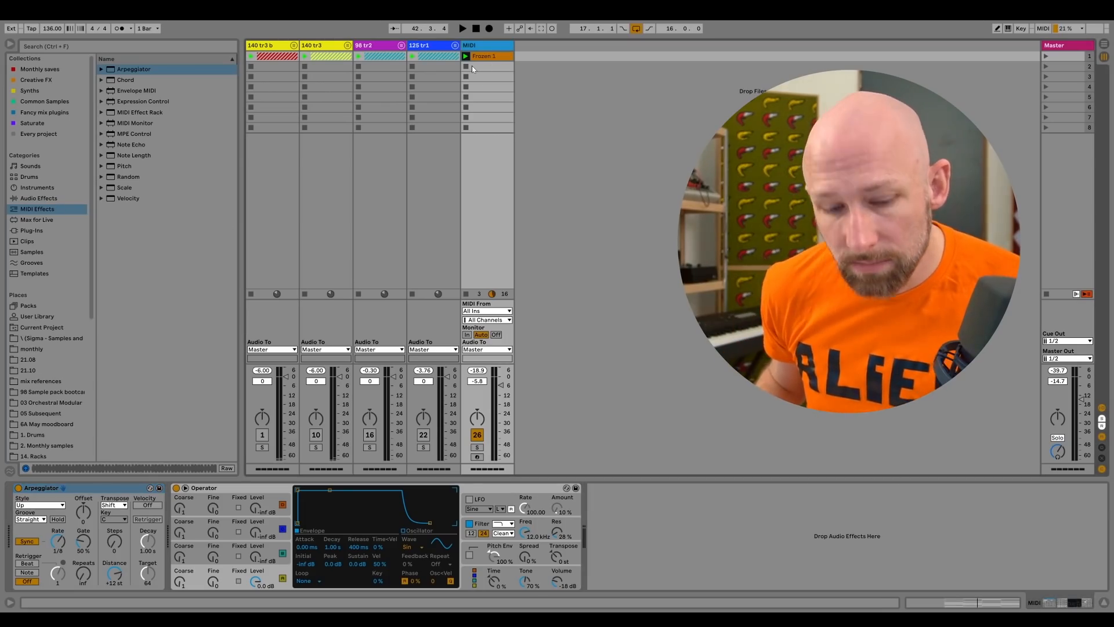
- Insert another MIDI track named "Reason Arp" and load the Reason Rack Plugin on it
{"action": "key", "text": "ctrl+shift+t"}
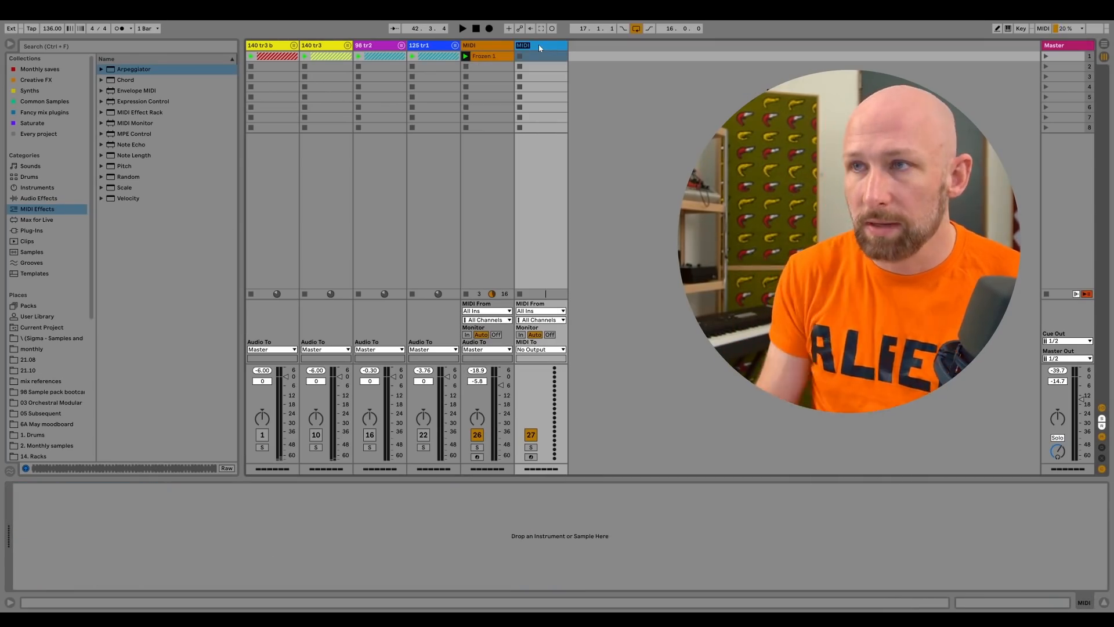
{"action": "type", "text": "Reason Arp"}
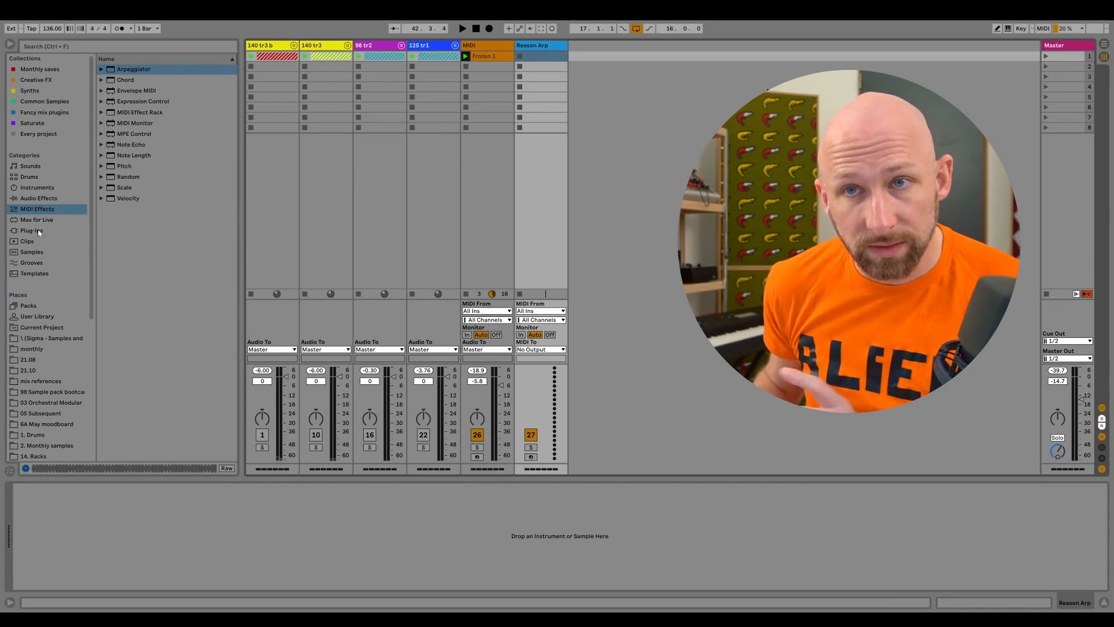
{"action": "left_click", "coordinate": [39, 232]}
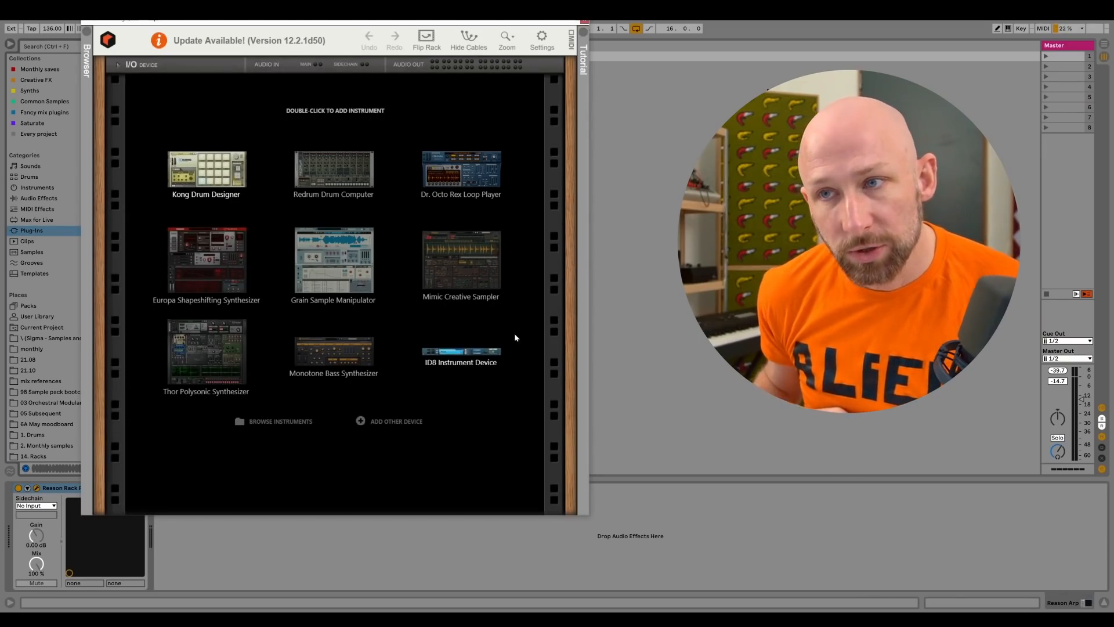
- Add a Dual Arpeggio player device to the empty Reason rack
{"action": "left_click", "coordinate": [403, 422]}
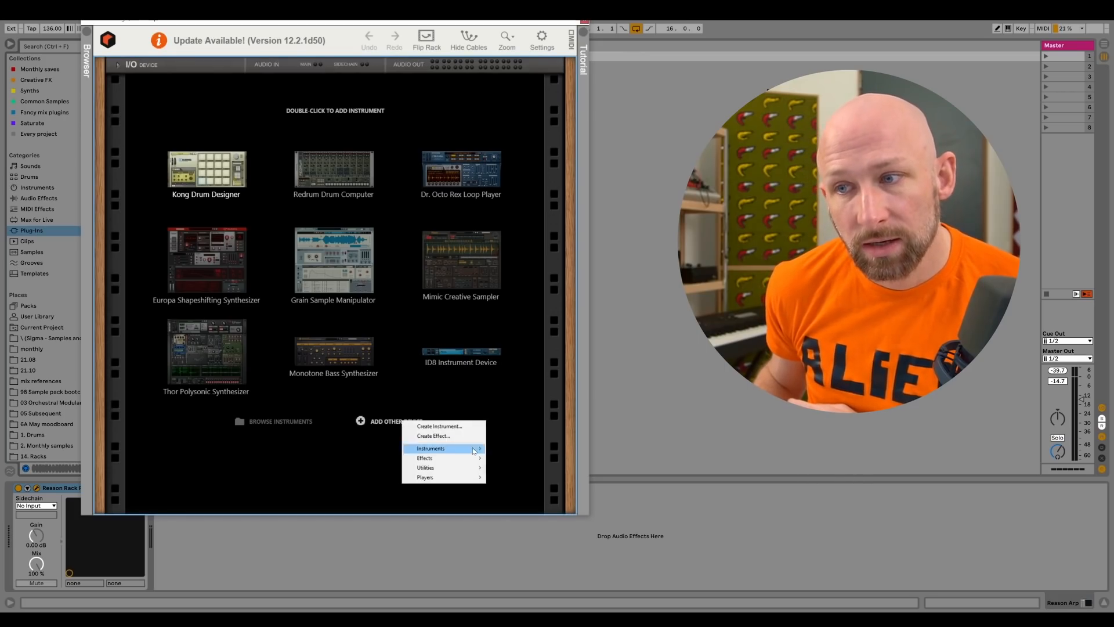
{"action": "mouse_move", "coordinate": [481, 478]}
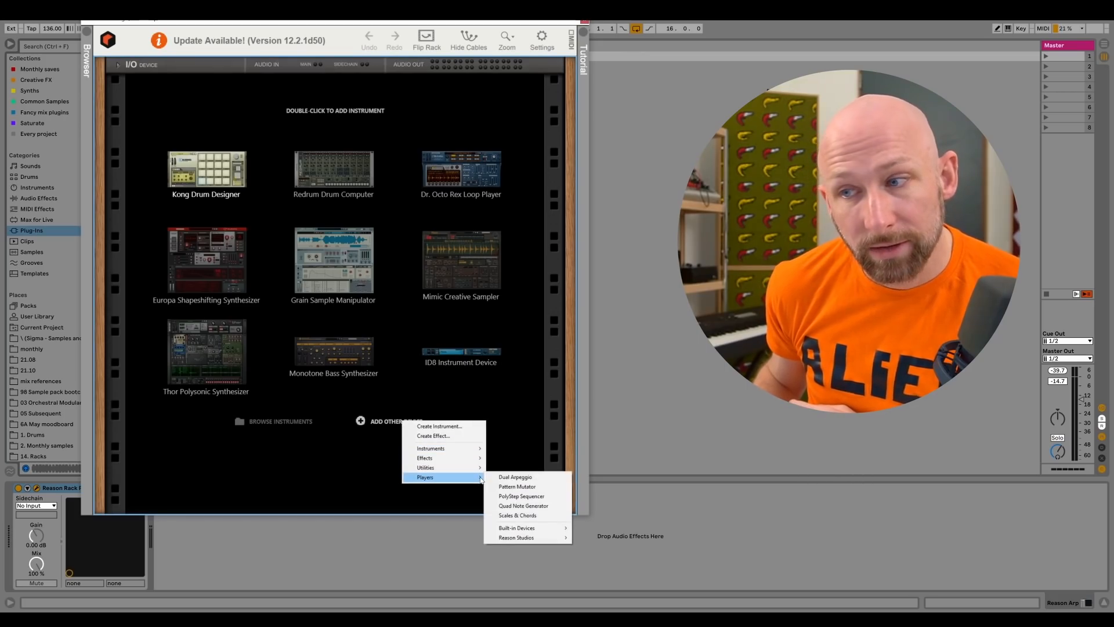
{"action": "left_click", "coordinate": [545, 479]}
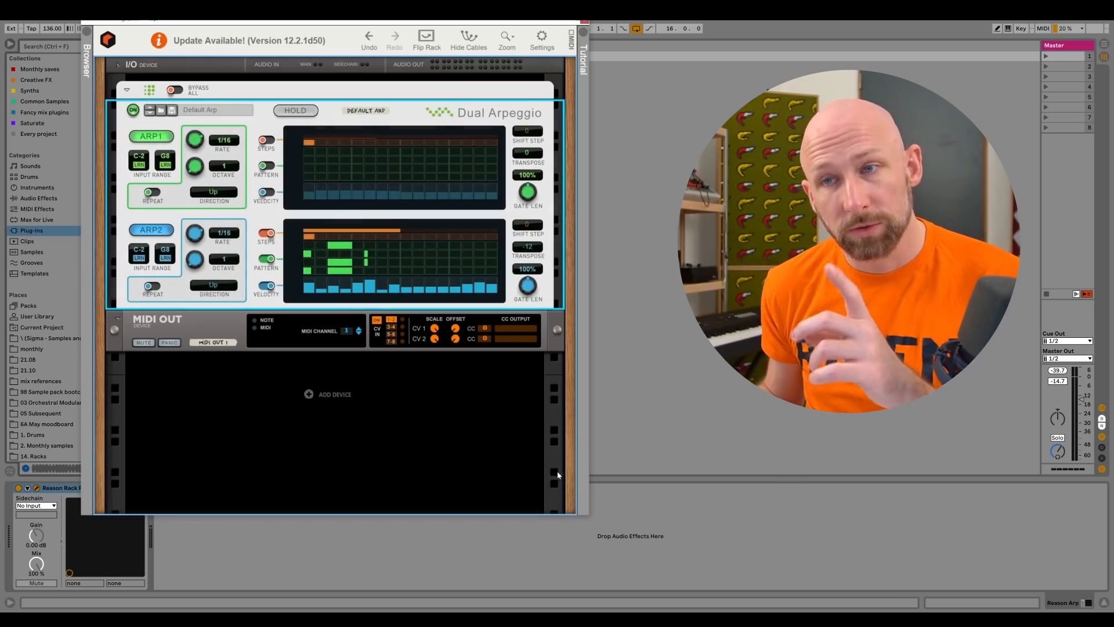
- Reset the Dual Arpeggio device to its initial patch and close the plugin window
{"action": "right_click", "coordinate": [264, 128]}
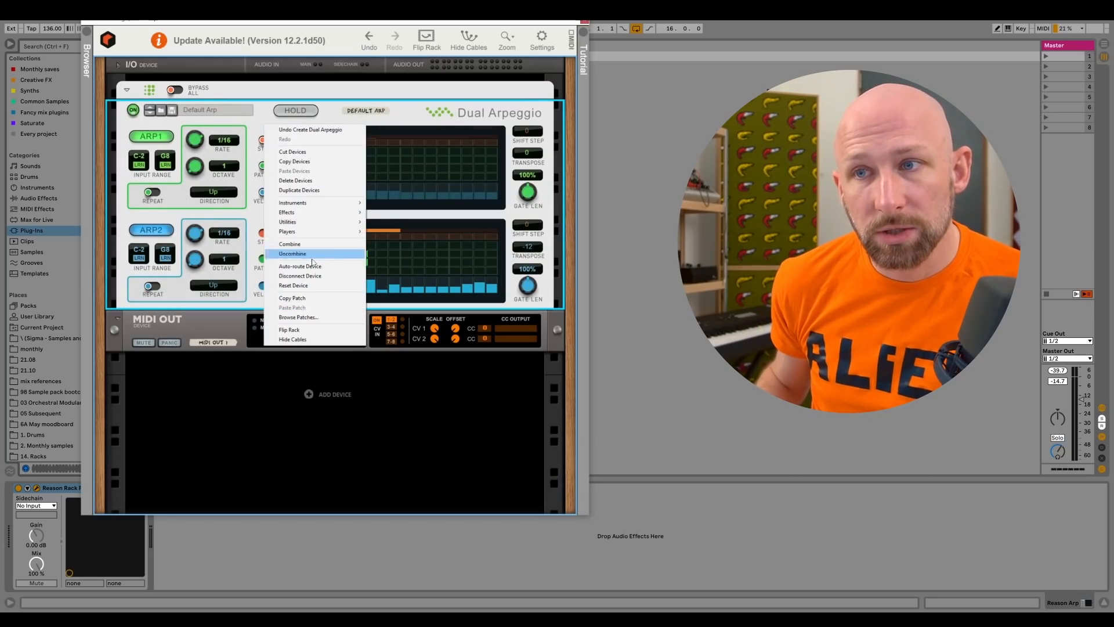
{"action": "left_click", "coordinate": [314, 286]}
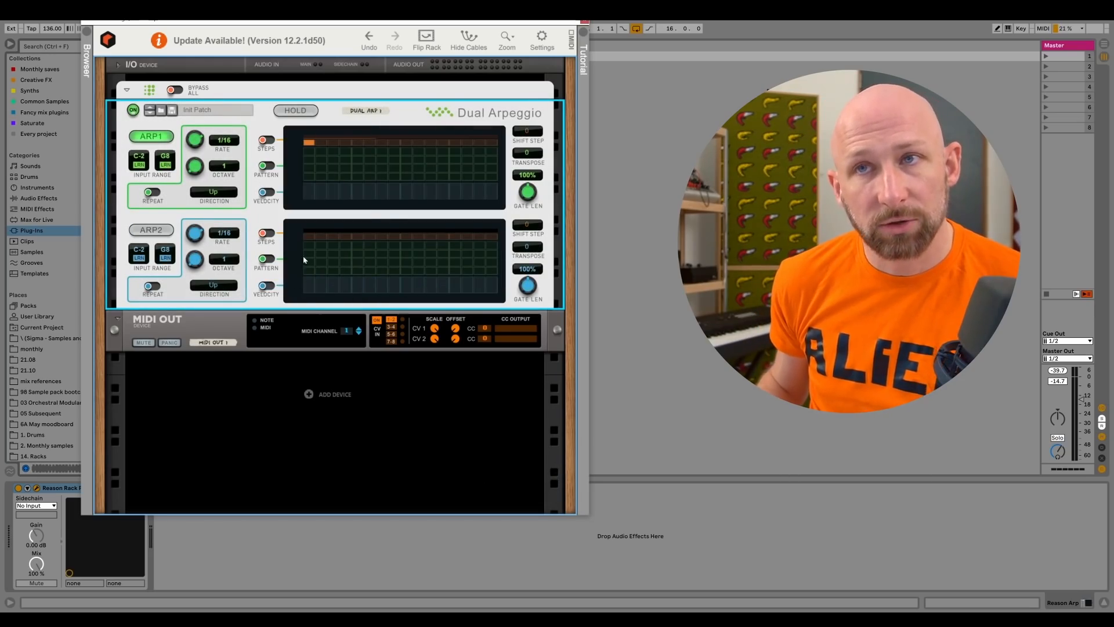
{"action": "left_click_drag", "start_coordinate": [376, 21], "coordinate": [387, 33]}
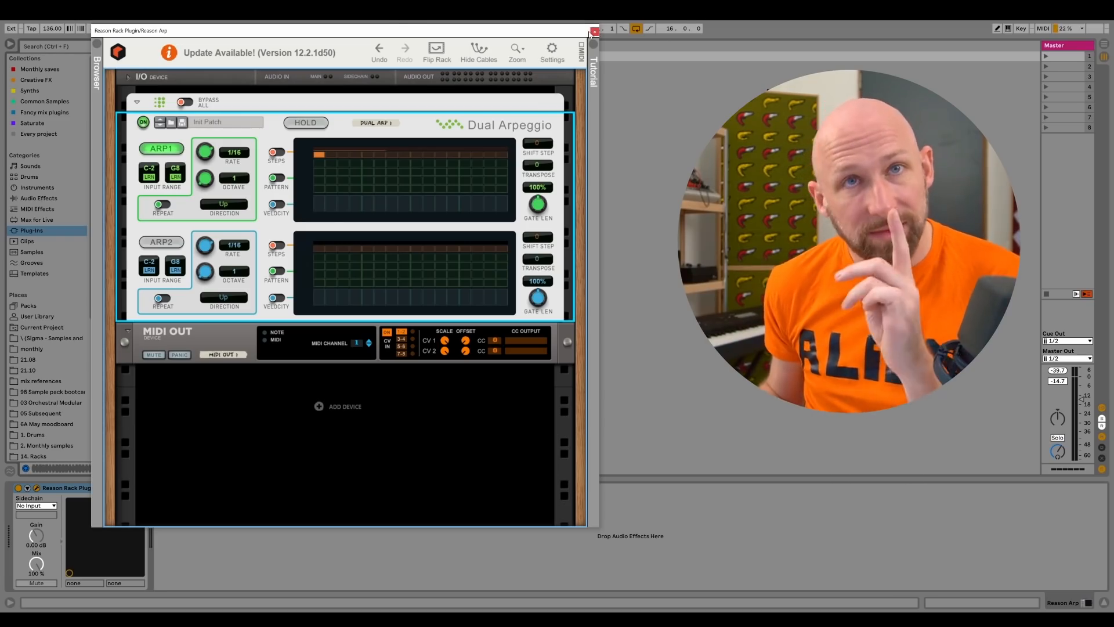
{"action": "left_click", "coordinate": [594, 31]}
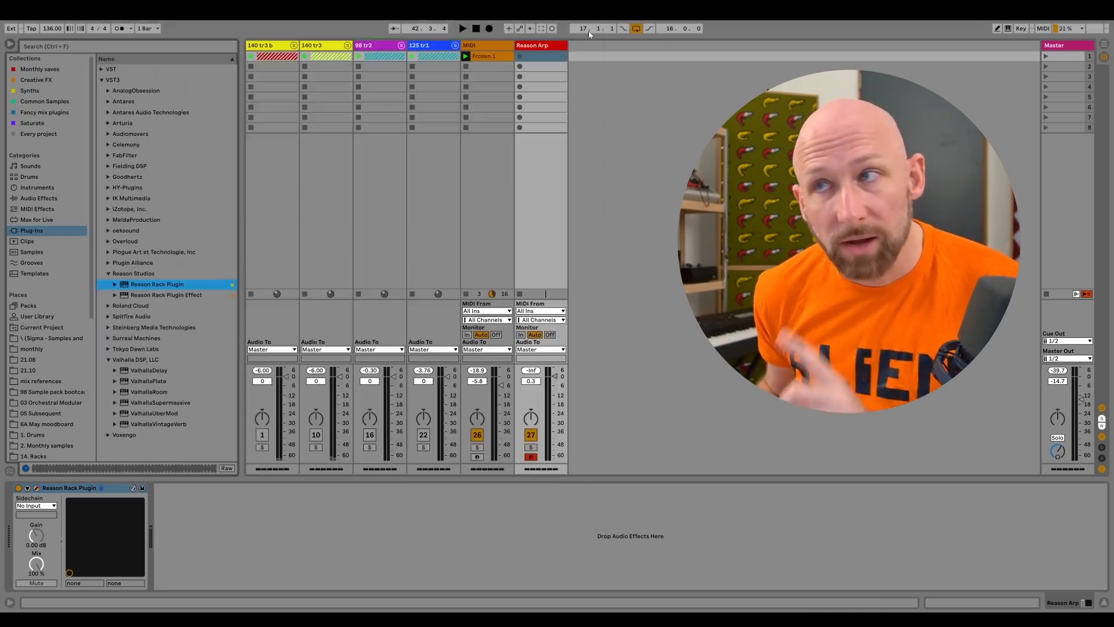
- Insert a MIDI track after Reason Arp and name it "Ableton Instrument"
{"action": "left_click", "coordinate": [541, 47]}
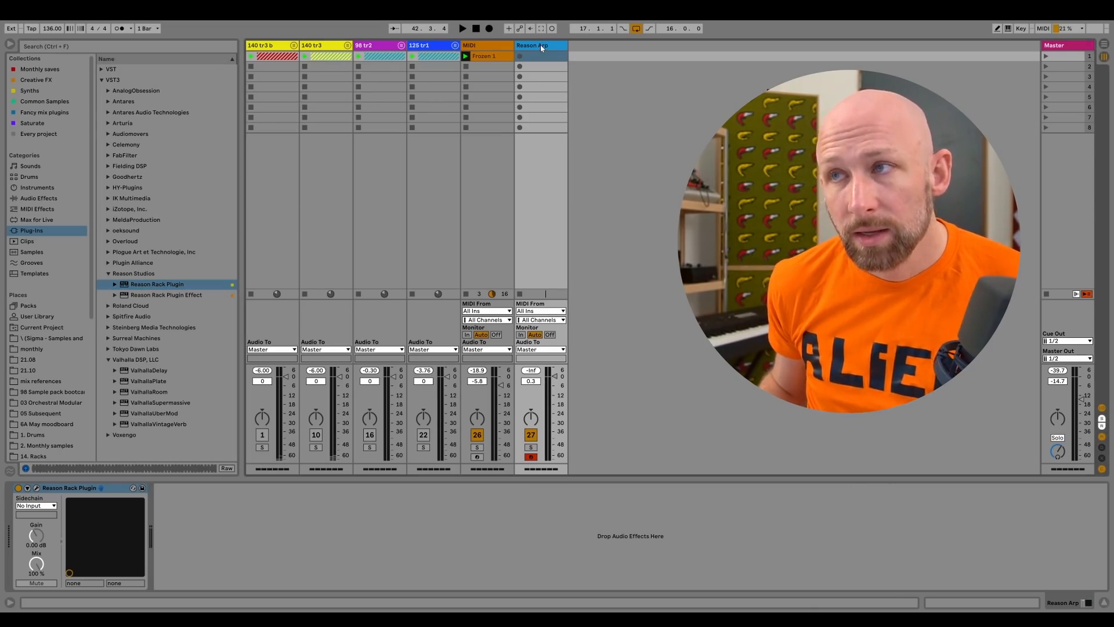
{"action": "key", "text": "ctrl+shift+t"}
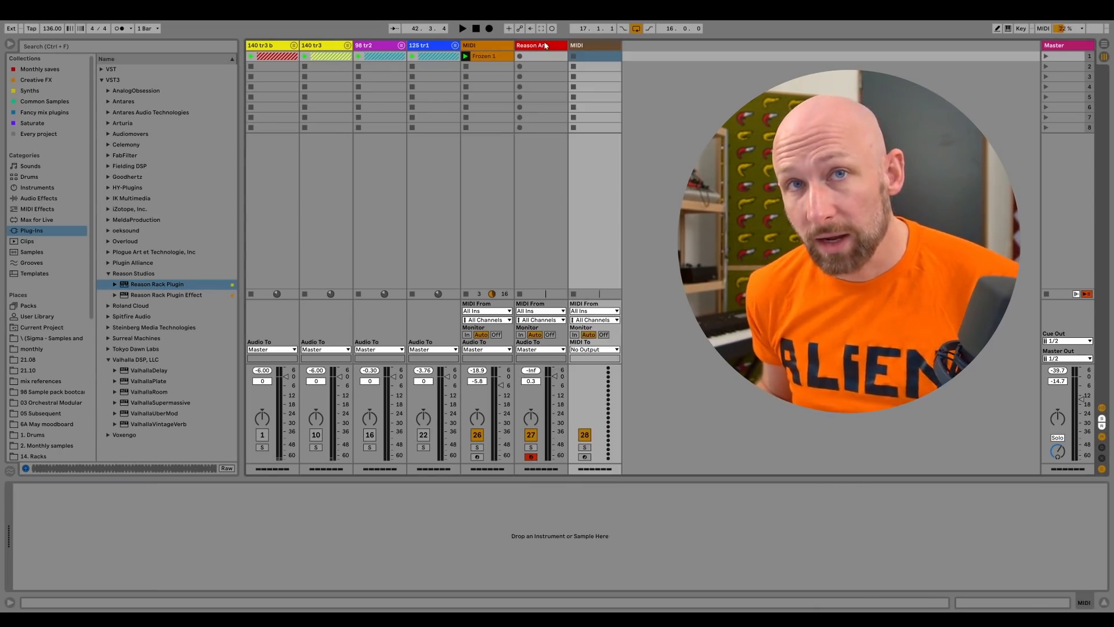
{"action": "key", "text": "ctrl+r"}
{"action": "type", "text": "Ableton In"}
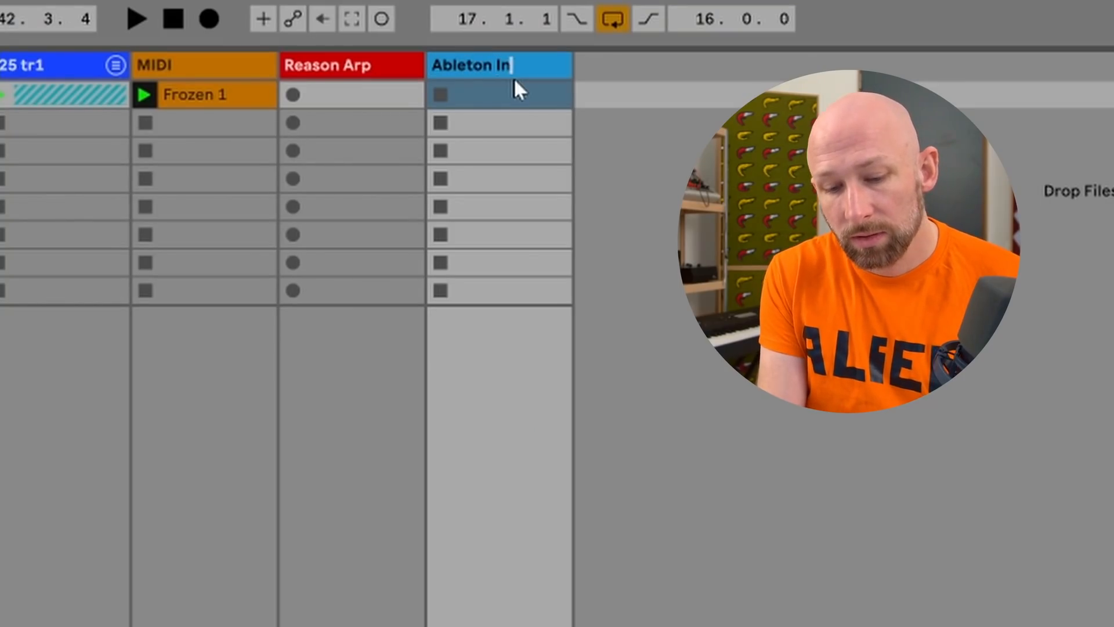
{"action": "type", "text": "strument"}
{"action": "key", "text": "Return"}
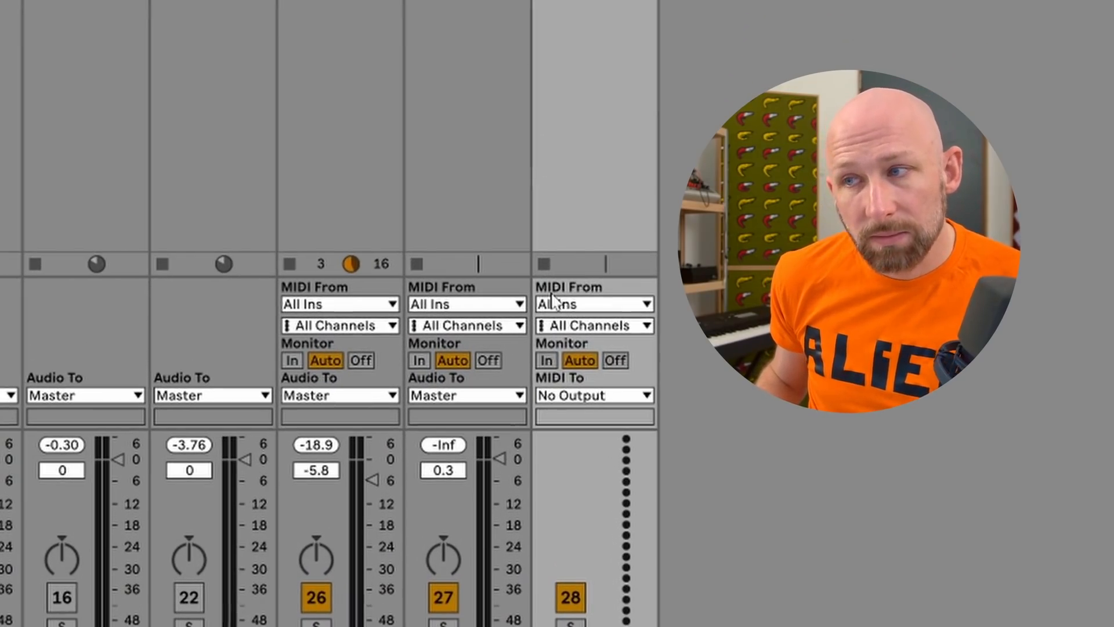
- Set the Ableton Instrument track to receive MIDI from the Reason Arp track, using the Reason Rack Plugin output as source
{"action": "left_click", "coordinate": [587, 306]}
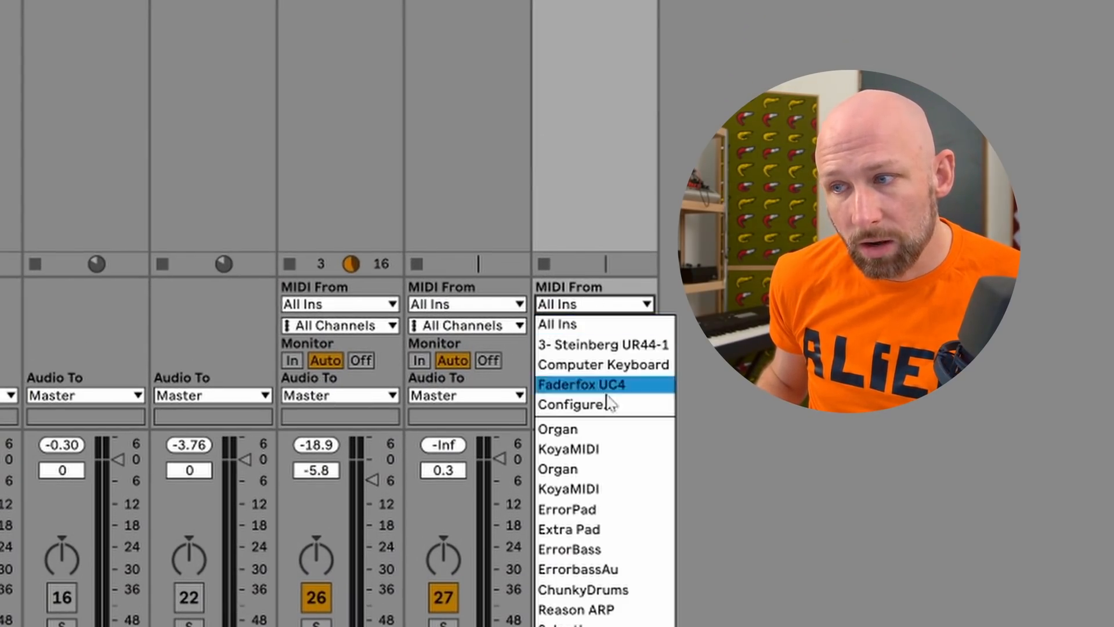
{"action": "key", "text": "Escape"}
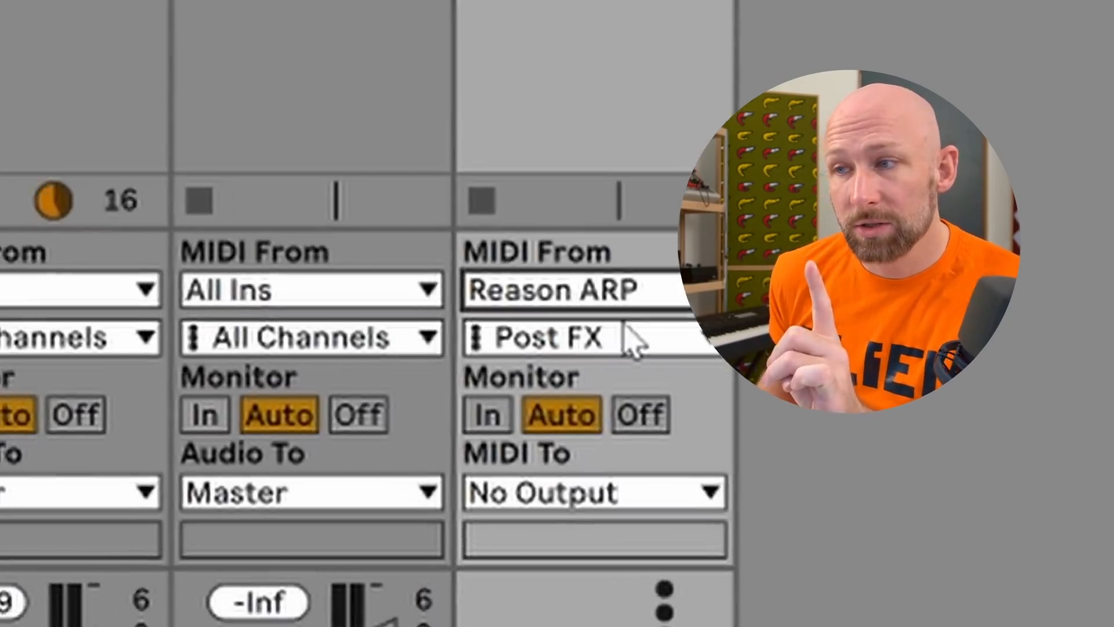
{"action": "left_click", "coordinate": [598, 327]}
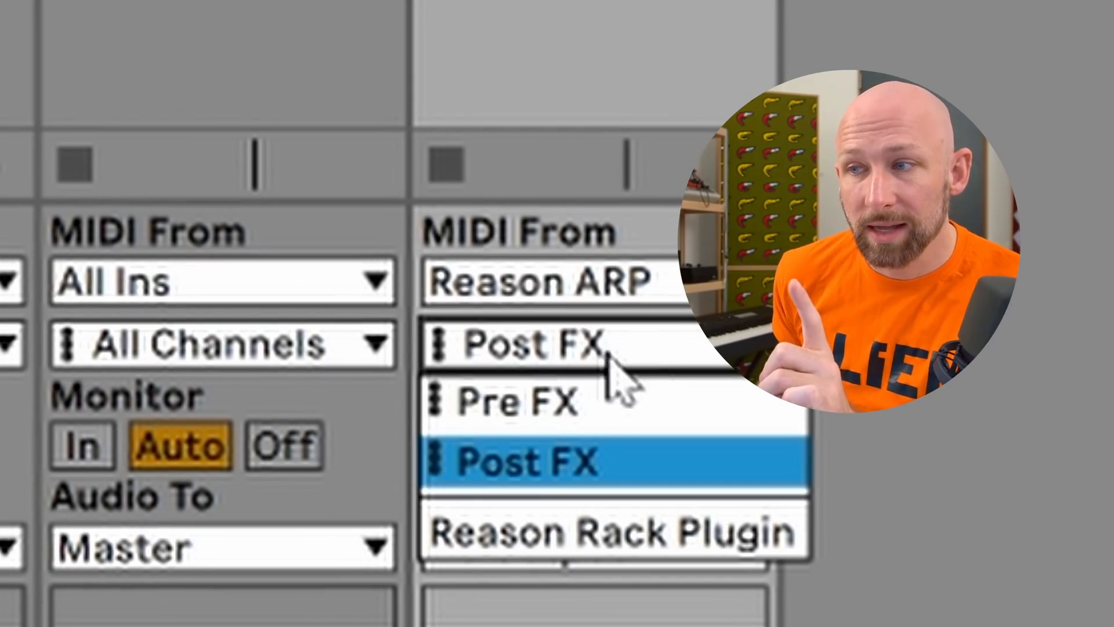
{"action": "left_click", "coordinate": [626, 542]}
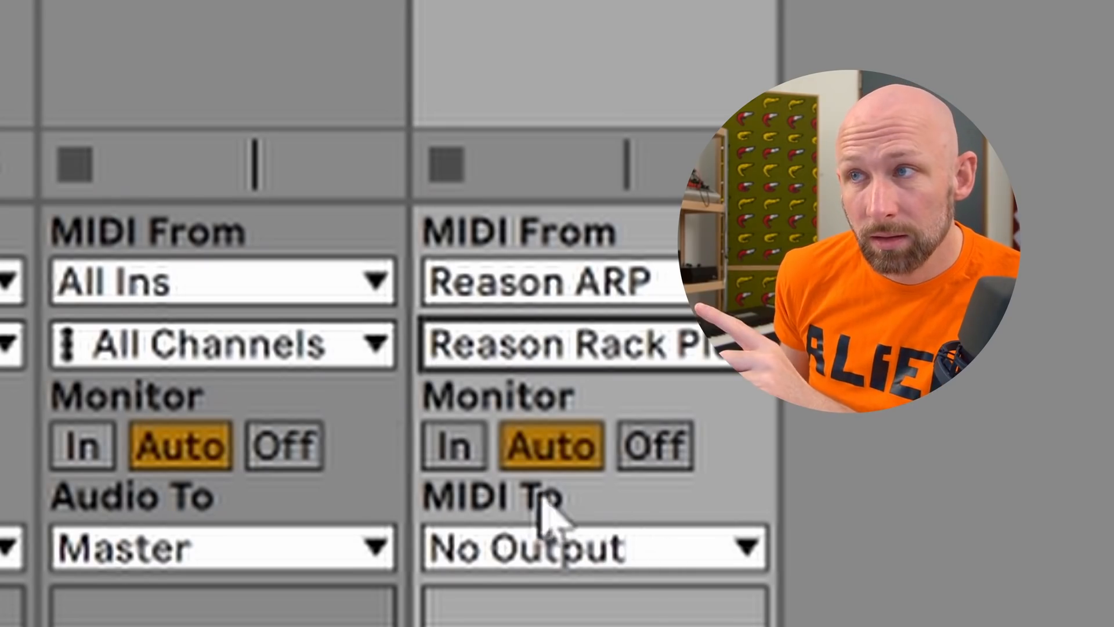
{"action": "left_click", "coordinate": [461, 450]}
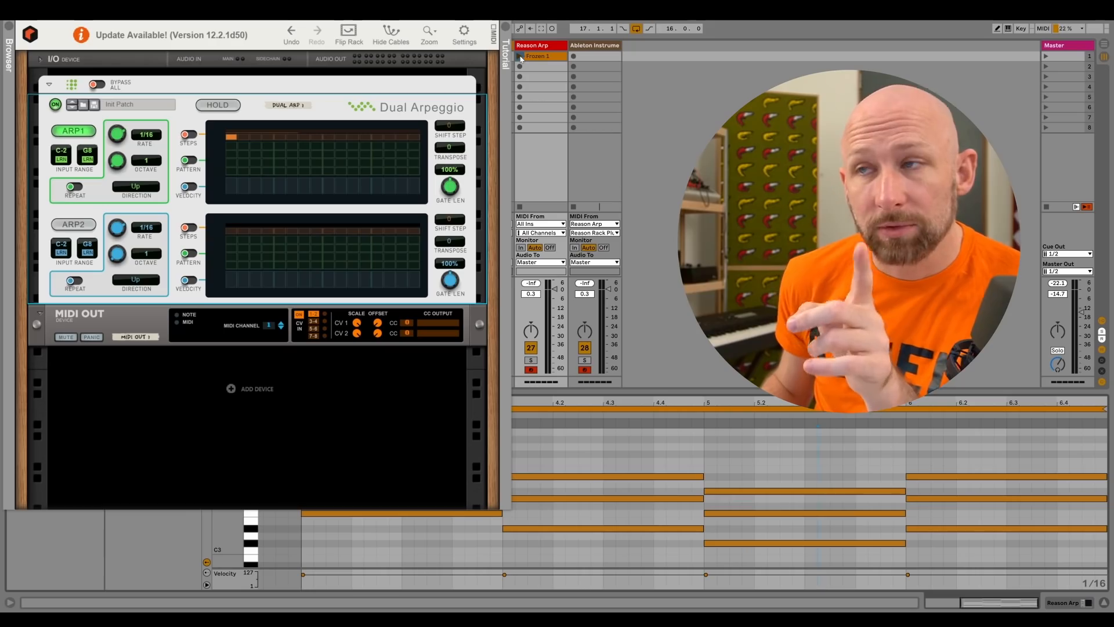
- Launch the Frozen 1 clip on the Reason Arp track to audition the chords through Dual Arpeggio
{"action": "left_click", "coordinate": [520, 57]}
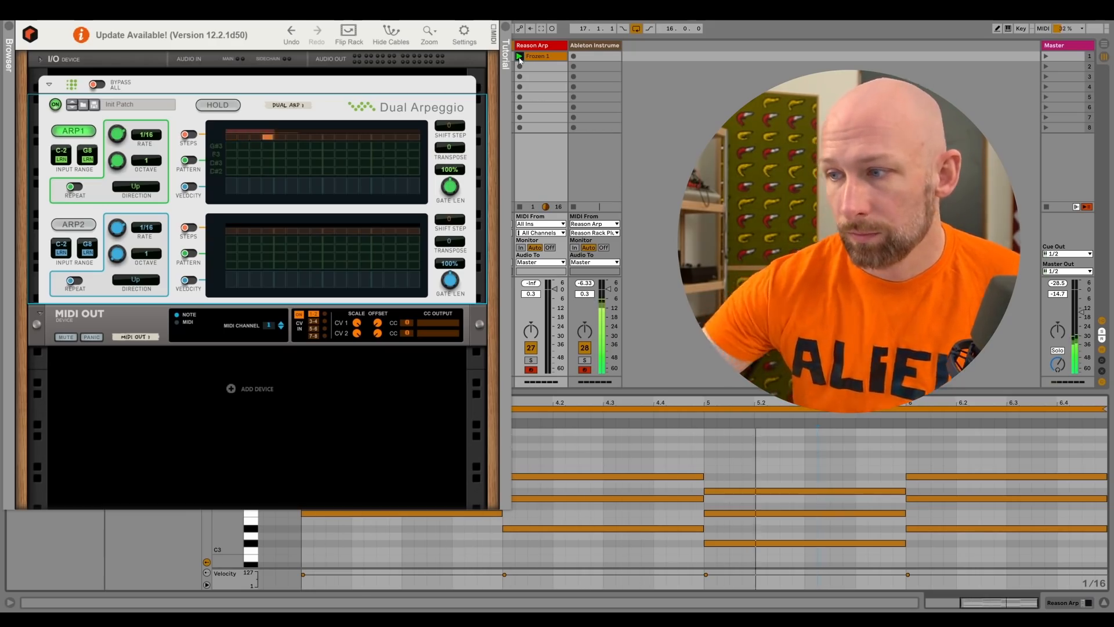
{"action": "left_click", "coordinate": [908, 475]}
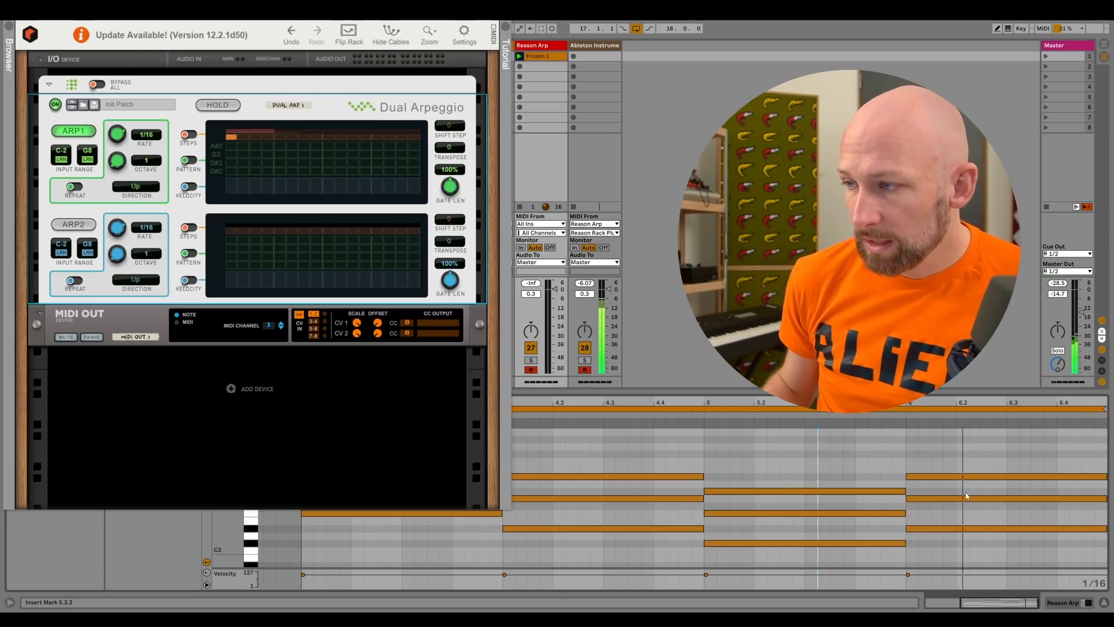
{"action": "left_click", "coordinate": [1000, 496]}
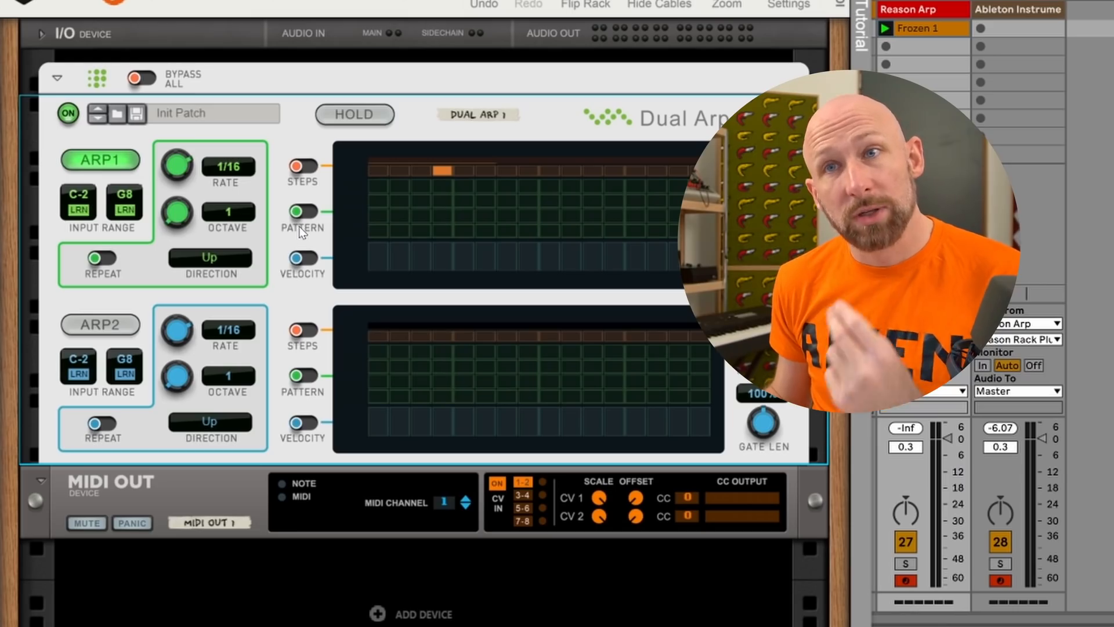
- Turn on Arp 1's step and velocity controls, limit it to six steps, and silence steps three and six with zero velocity
{"action": "left_click", "coordinate": [301, 167]}
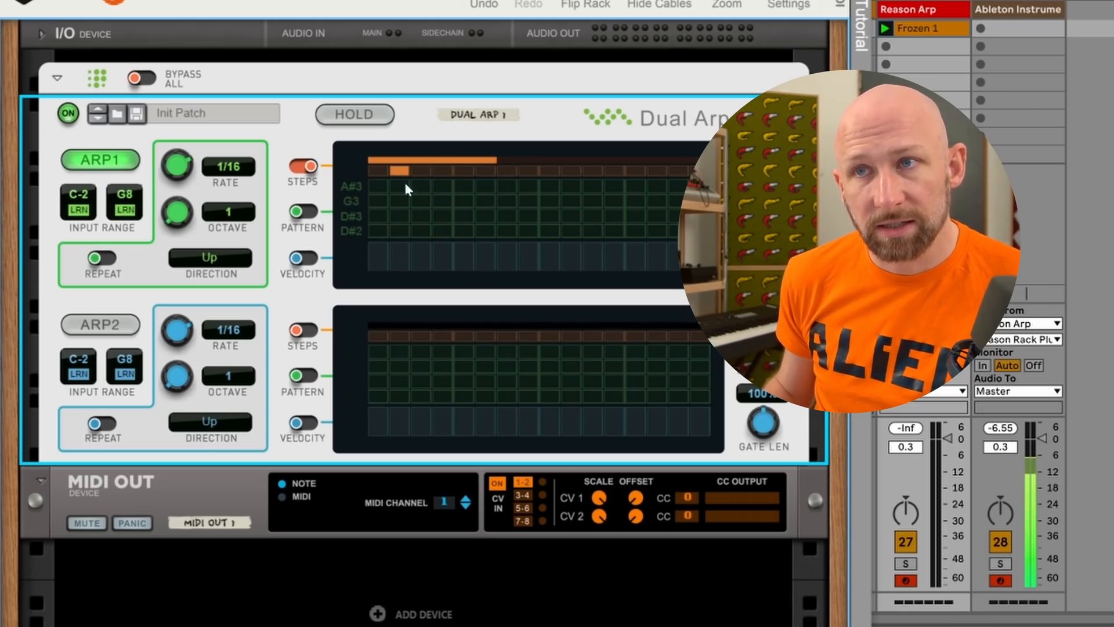
{"action": "left_click", "coordinate": [308, 258]}
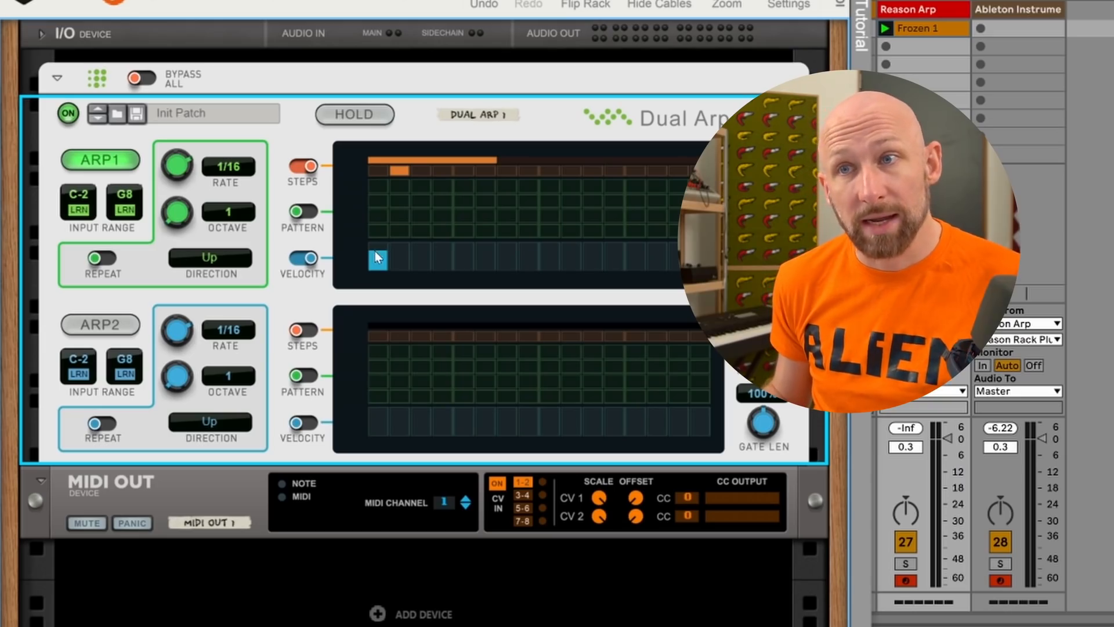
{"action": "mouse_move", "coordinate": [431, 253]}
{"action": "left_mouse_down"}
{"action": "mouse_move", "coordinate": [468, 251]}
{"action": "mouse_move", "coordinate": [377, 252]}
{"action": "mouse_move", "coordinate": [393, 255]}
{"action": "left_mouse_up"}
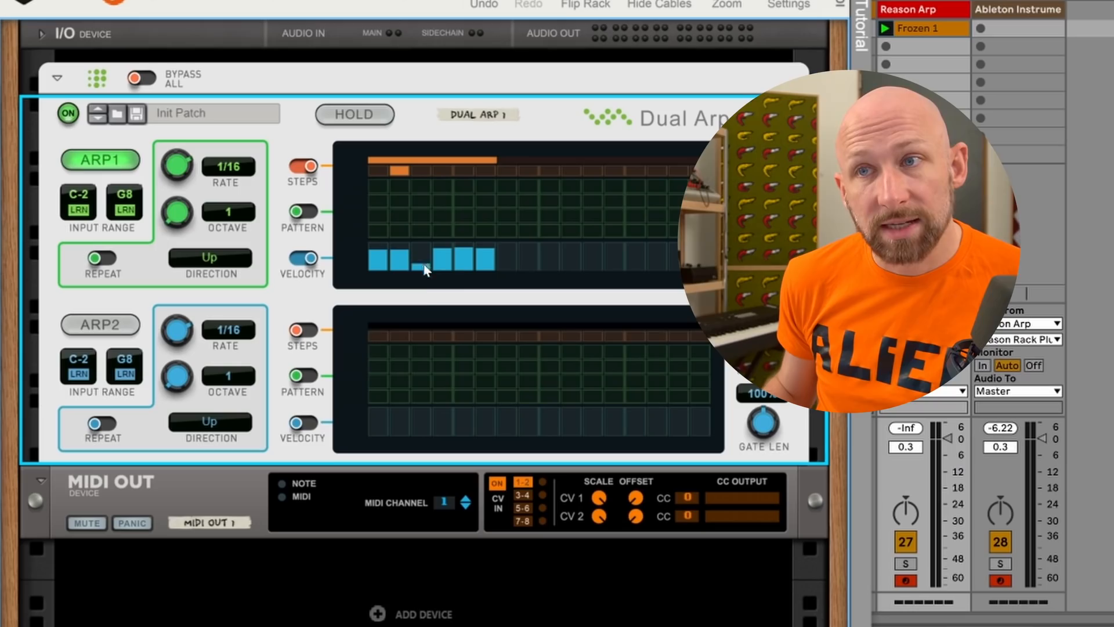
{"action": "left_click", "coordinate": [485, 263]}
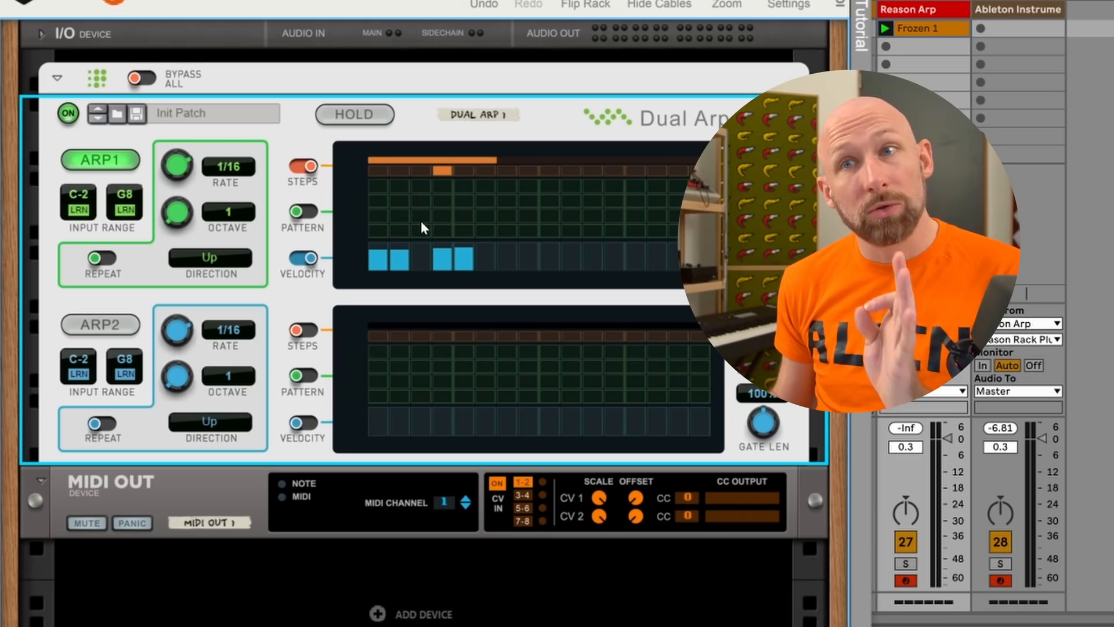
- Enable and draw a six-step chord-note pattern for Arp 1, giving velocity to steps one to four and silencing steps five and six
{"action": "left_click", "coordinate": [311, 217]}
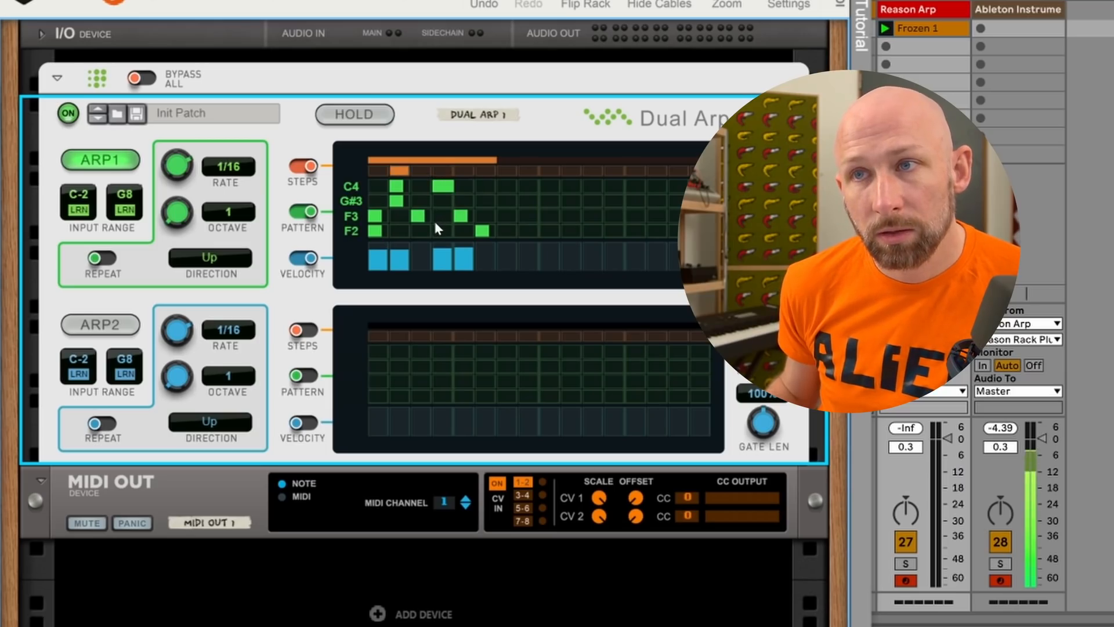
{"action": "left_click", "coordinate": [489, 255]}
{"action": "left_click", "coordinate": [415, 253]}
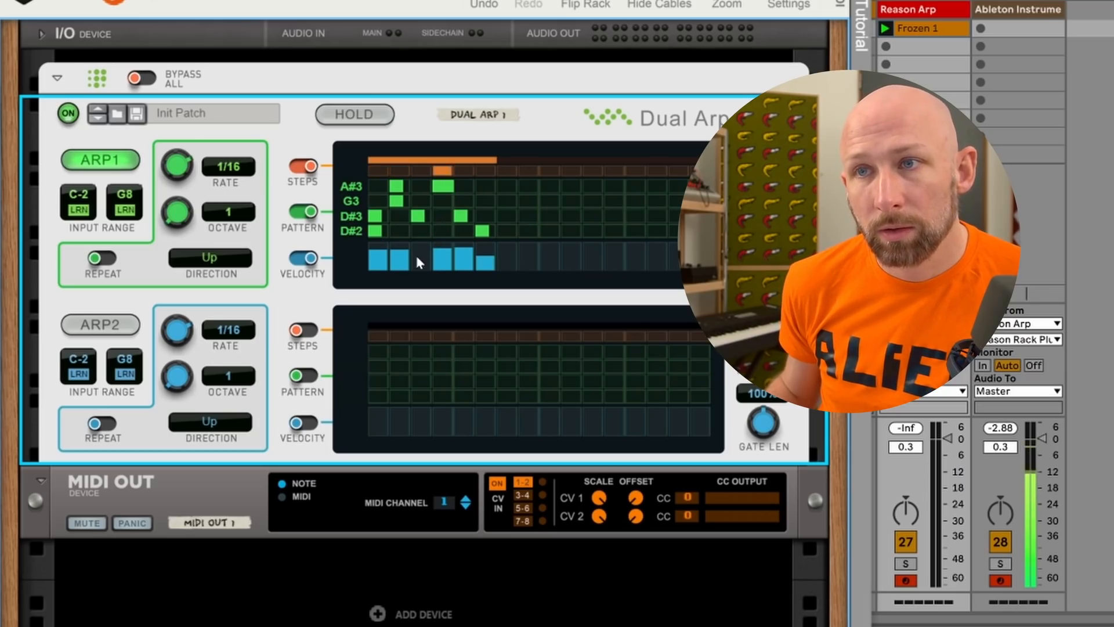
{"action": "left_click_drag", "start_coordinate": [430, 251], "coordinate": [492, 250]}
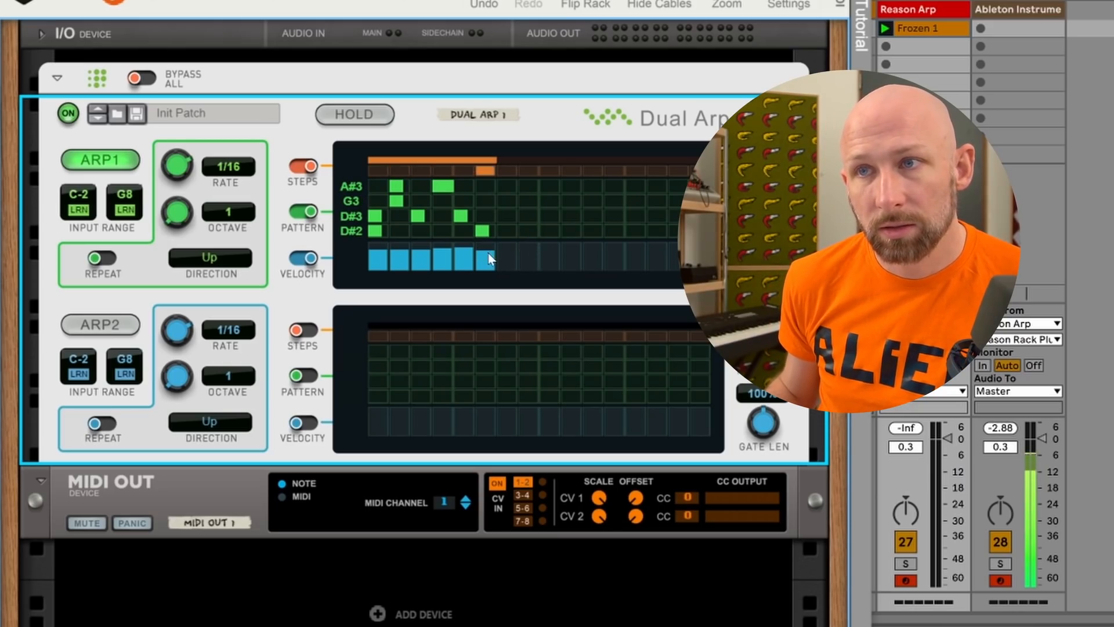
{"action": "mouse_move", "coordinate": [488, 253]}
{"action": "left_mouse_down"}
{"action": "mouse_move", "coordinate": [487, 272]}
{"action": "mouse_move", "coordinate": [472, 273]}
{"action": "left_mouse_up"}
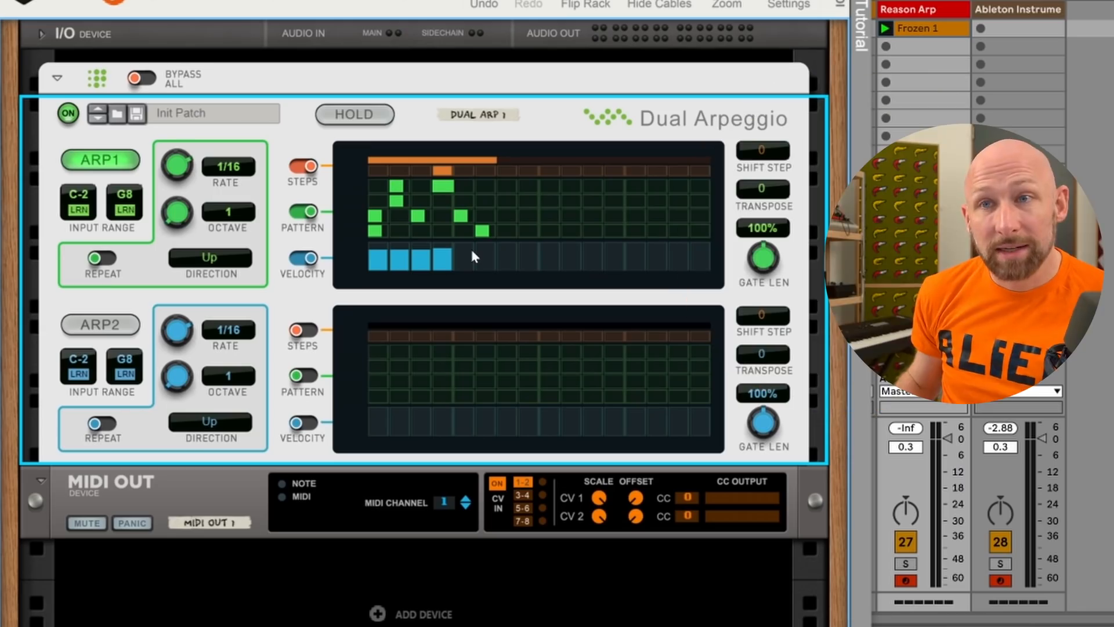
- Turn on Arp 2 transposed by -12 and build a three-step note pattern with velocity on only the first two steps
{"action": "left_click", "coordinate": [96, 326]}
{"action": "left_click_drag", "start_coordinate": [763, 355], "coordinate": [775, 440]}
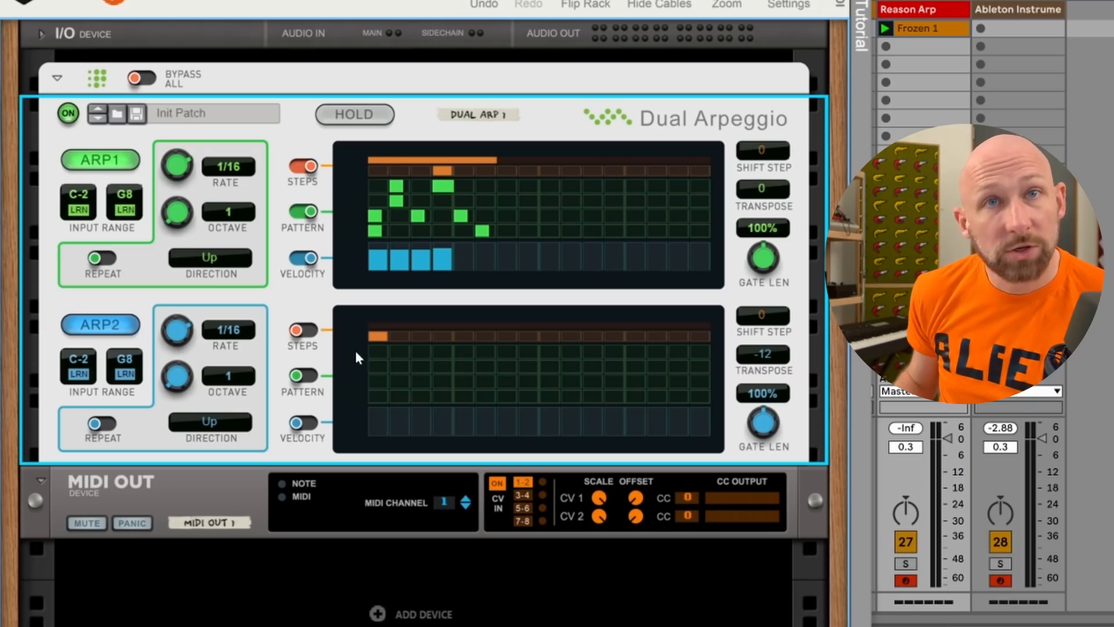
{"action": "left_click", "coordinate": [309, 335]}
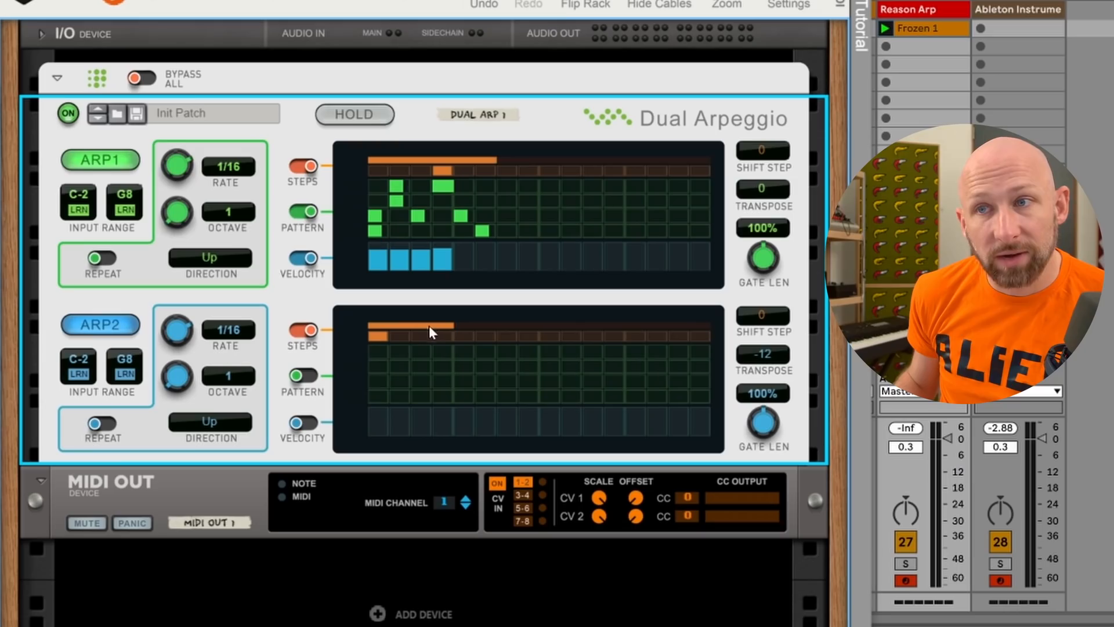
{"action": "left_click_drag", "start_coordinate": [428, 326], "coordinate": [415, 324]}
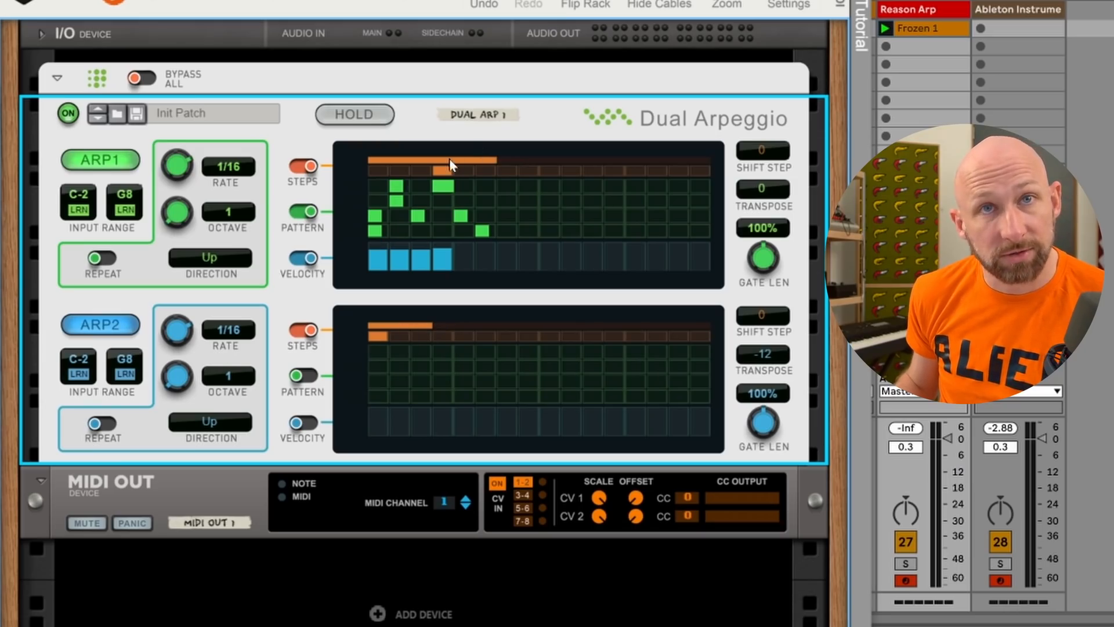
{"action": "left_click", "coordinate": [309, 422]}
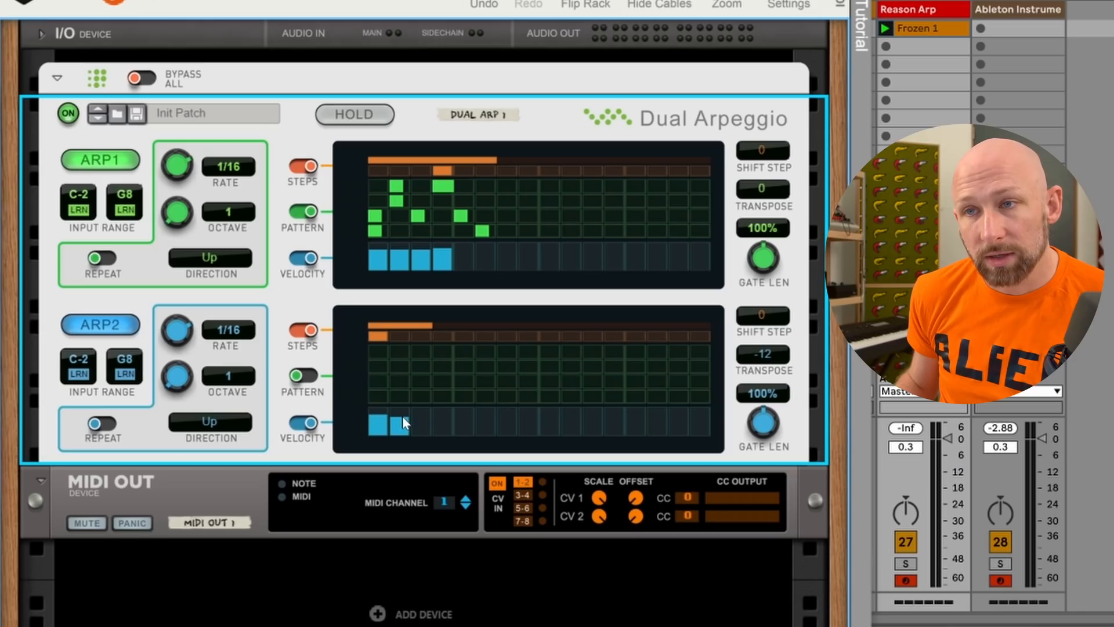
{"action": "left_click", "coordinate": [306, 377]}
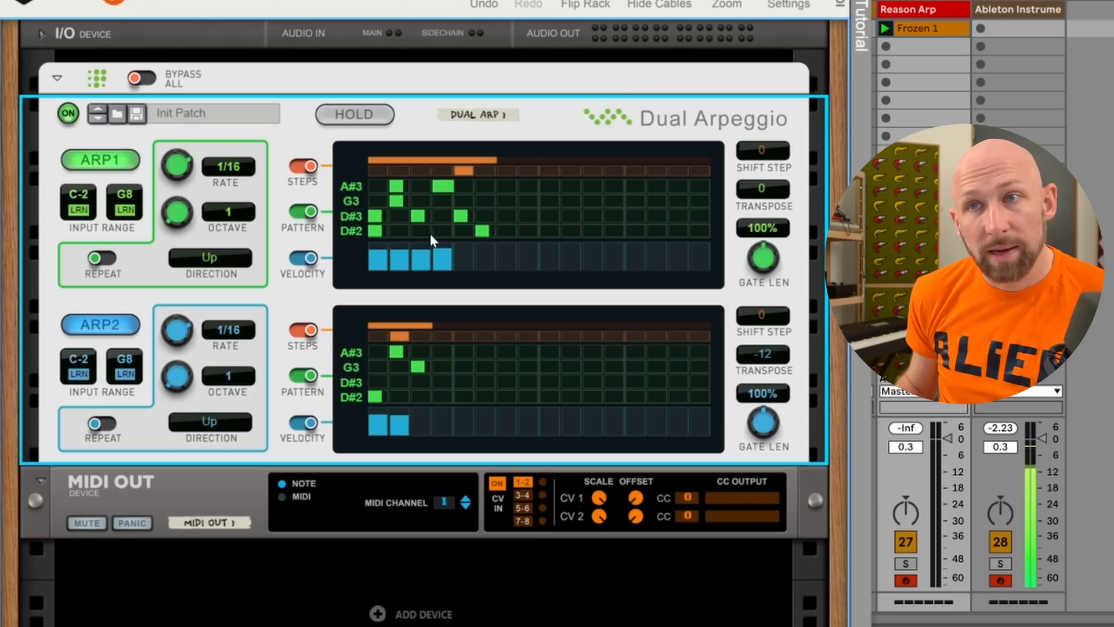
- Transpose Arp 1 by 12 and add a second chord note to step two of Arp 2's pattern
{"action": "left_click_drag", "start_coordinate": [766, 188], "coordinate": [773, 108]}
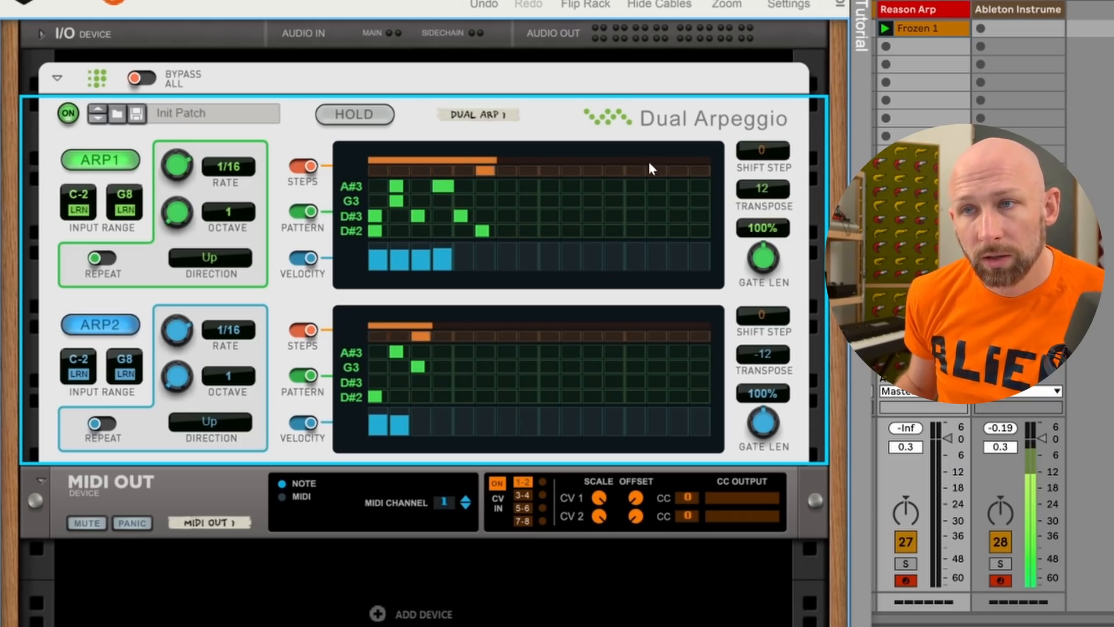
{"action": "left_click", "coordinate": [401, 367]}
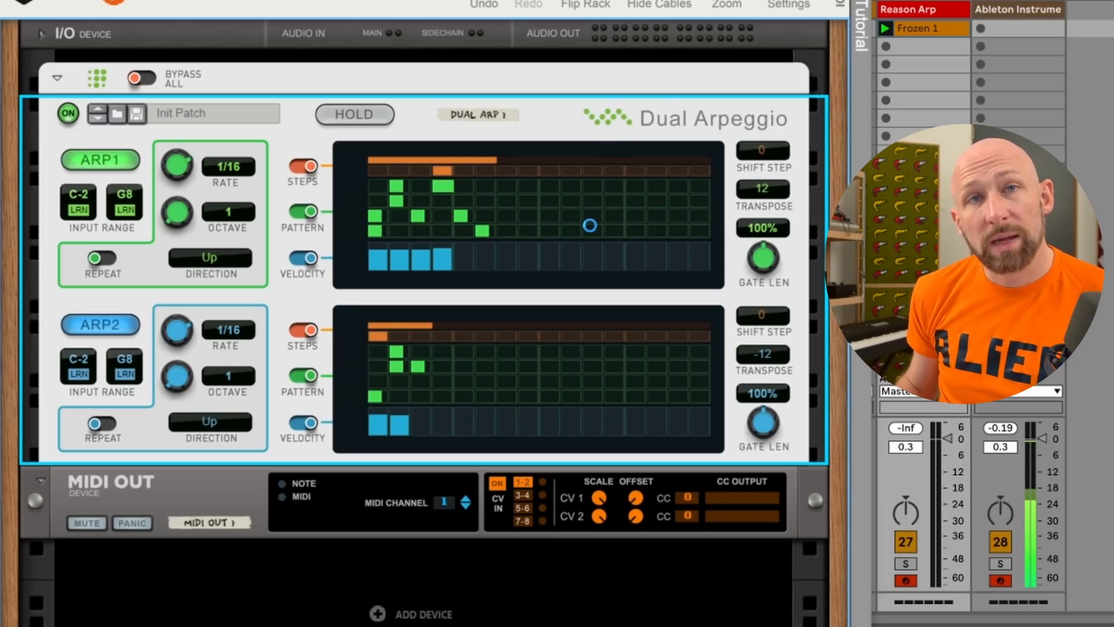
- Replace the Wavetable instrument on the Ableton Instrument track with Spitfire Audio's BBC Symphony Orchestra plug-in
{"action": "double_click", "coordinate": [1040, 9]}
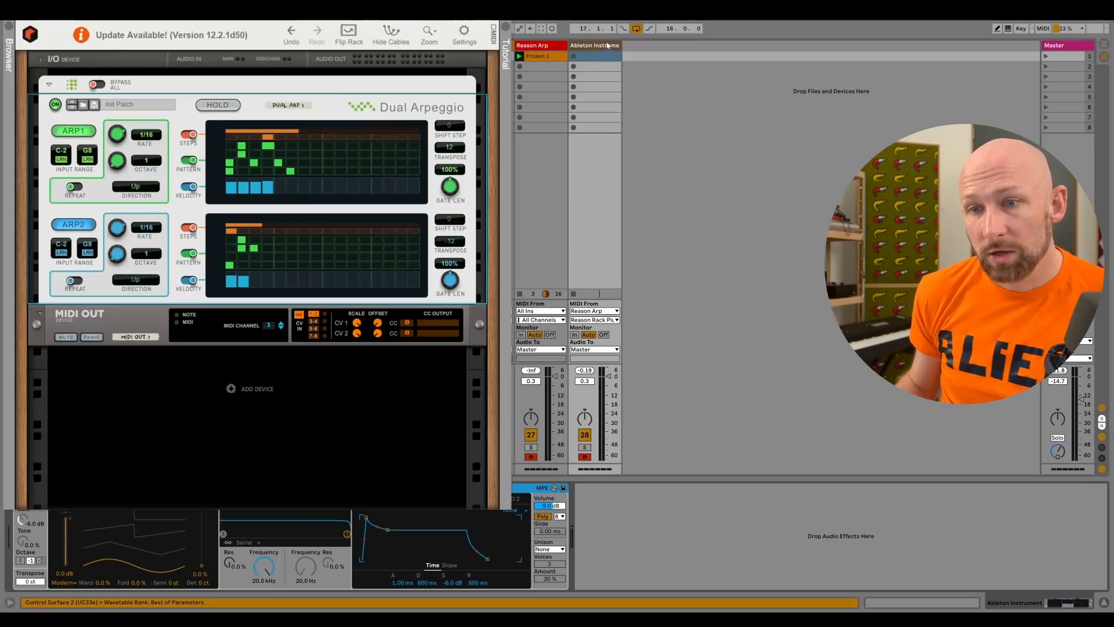
{"action": "left_click", "coordinate": [527, 488]}
{"action": "key", "text": "Delete"}
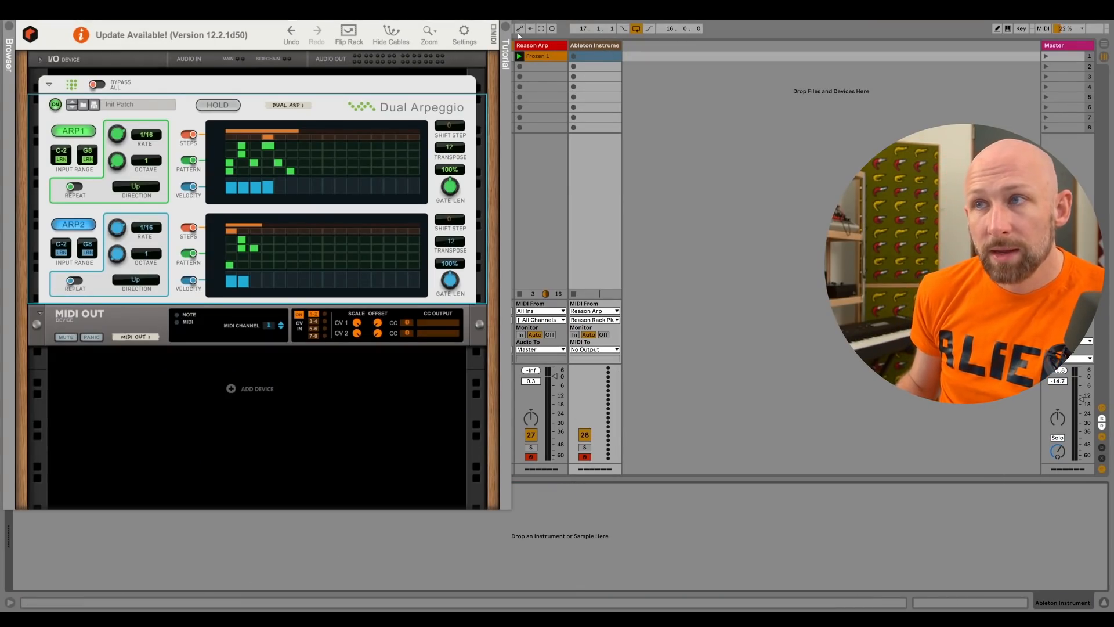
{"action": "key", "text": "ctrl+alt+p"}
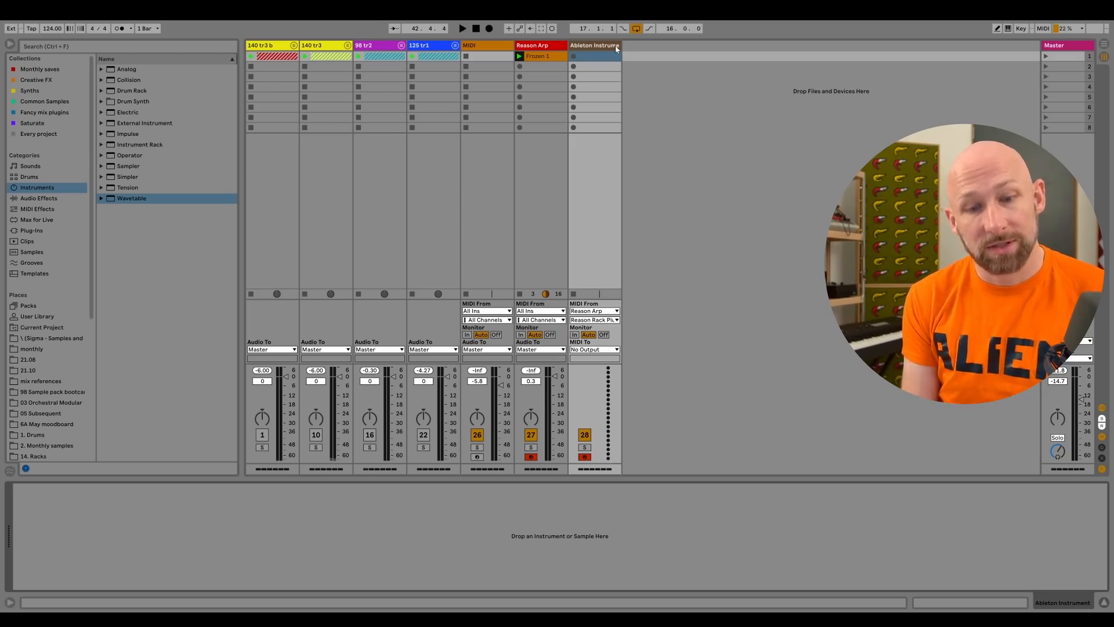
{"action": "left_click", "coordinate": [32, 231]}
{"action": "left_click_drag", "start_coordinate": [164, 307], "coordinate": [175, 510]}
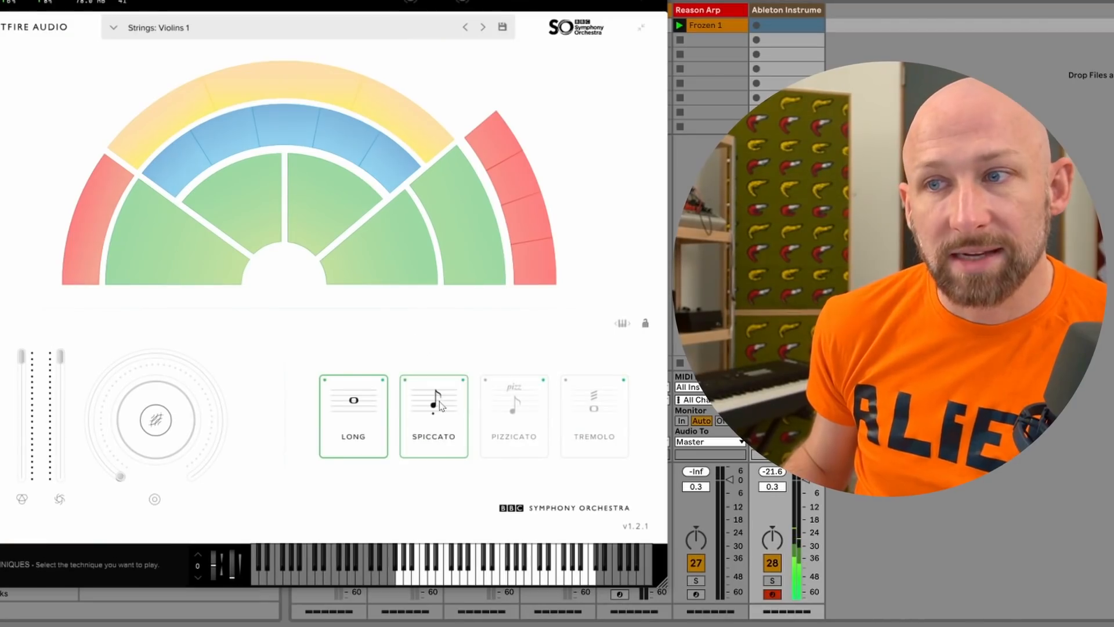
- Audition the arpeggio with BBC Symphony Orchestra's pizzicato Violins 1, staccatissimo Trumpets a3 and tuned percussion Marimba
{"action": "left_click", "coordinate": [407, 342]}
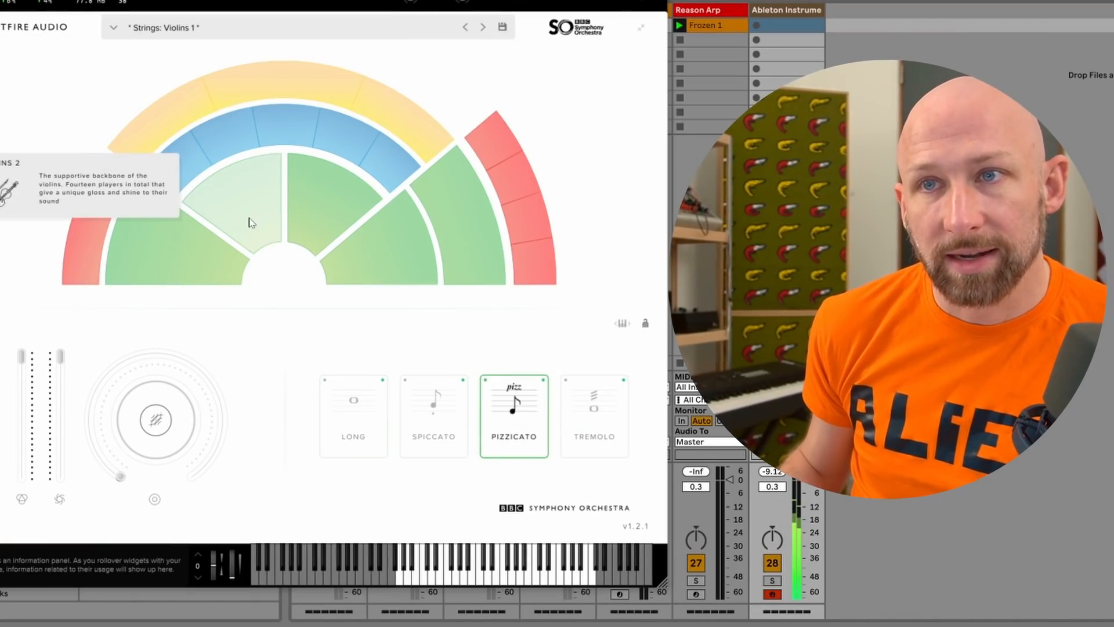
{"action": "mouse_move", "coordinate": [183, 262]}
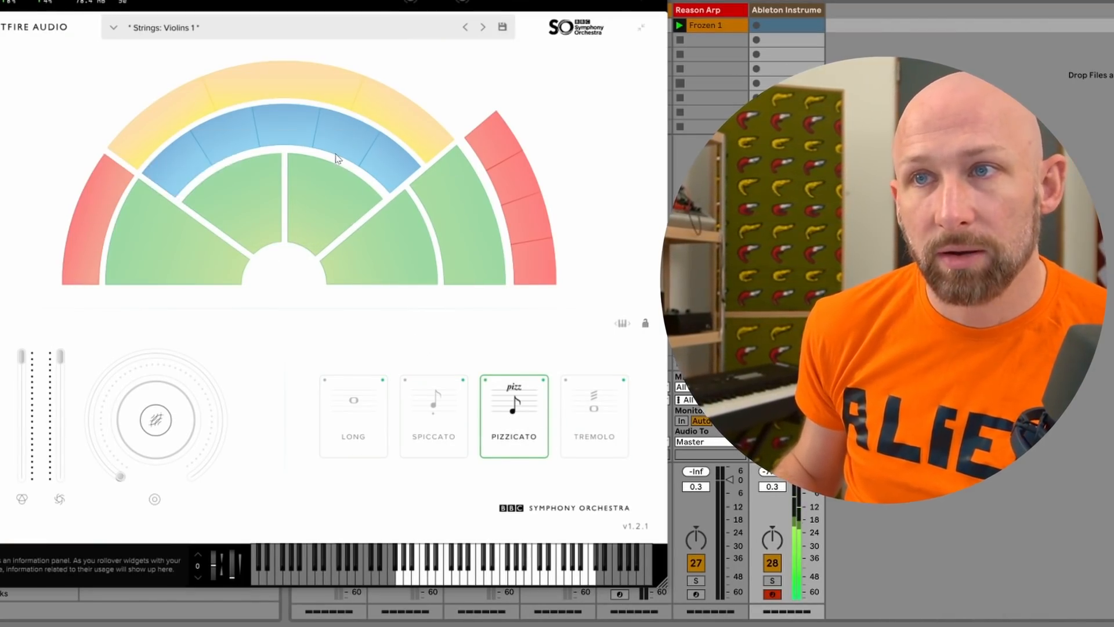
{"action": "left_click", "coordinate": [502, 152]}
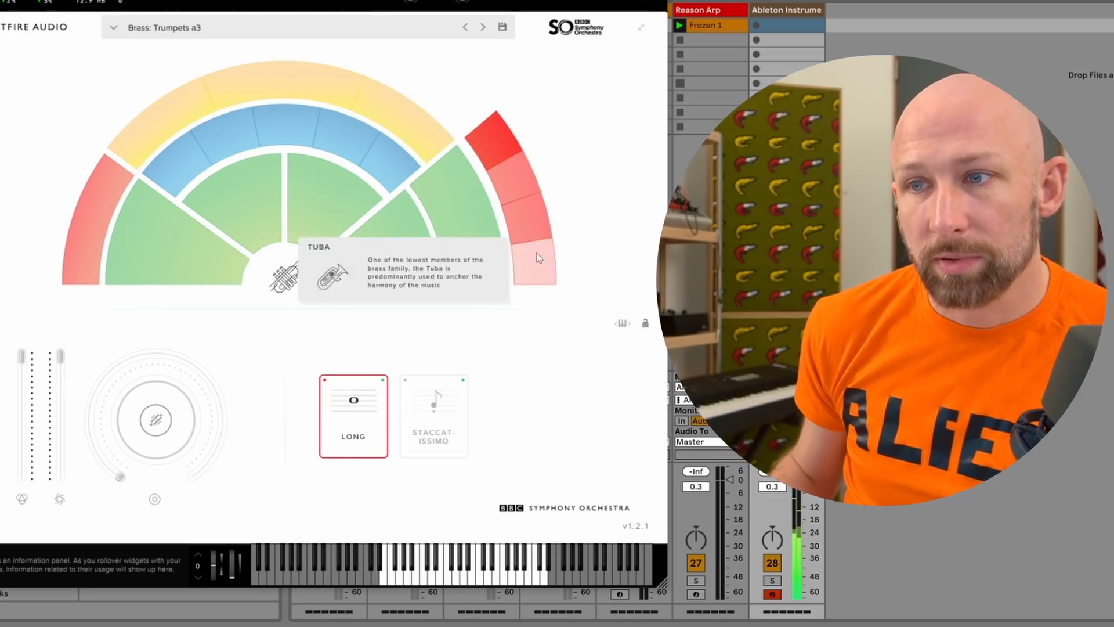
{"action": "left_click", "coordinate": [457, 405]}
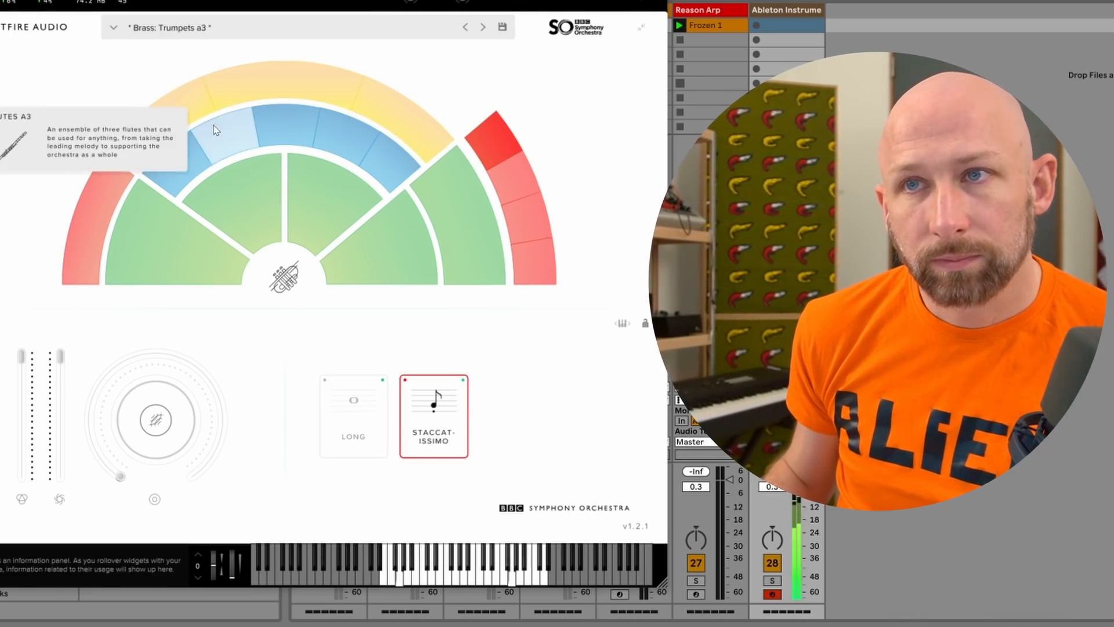
{"action": "left_click", "coordinate": [378, 106]}
{"action": "left_click", "coordinate": [434, 413]}
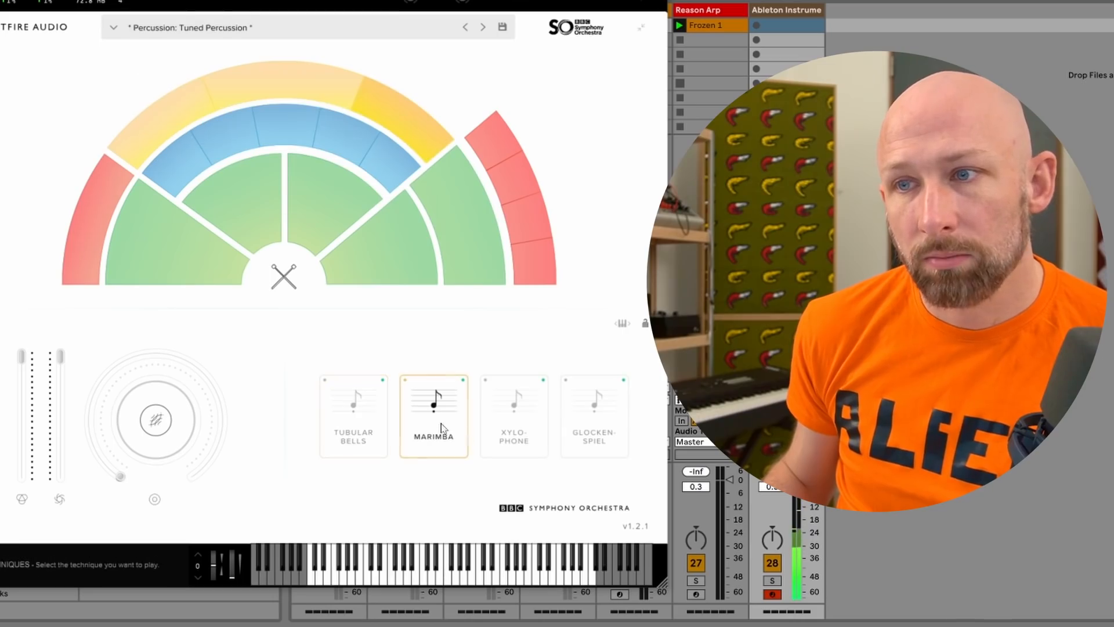
{"action": "left_click", "coordinate": [516, 425]}
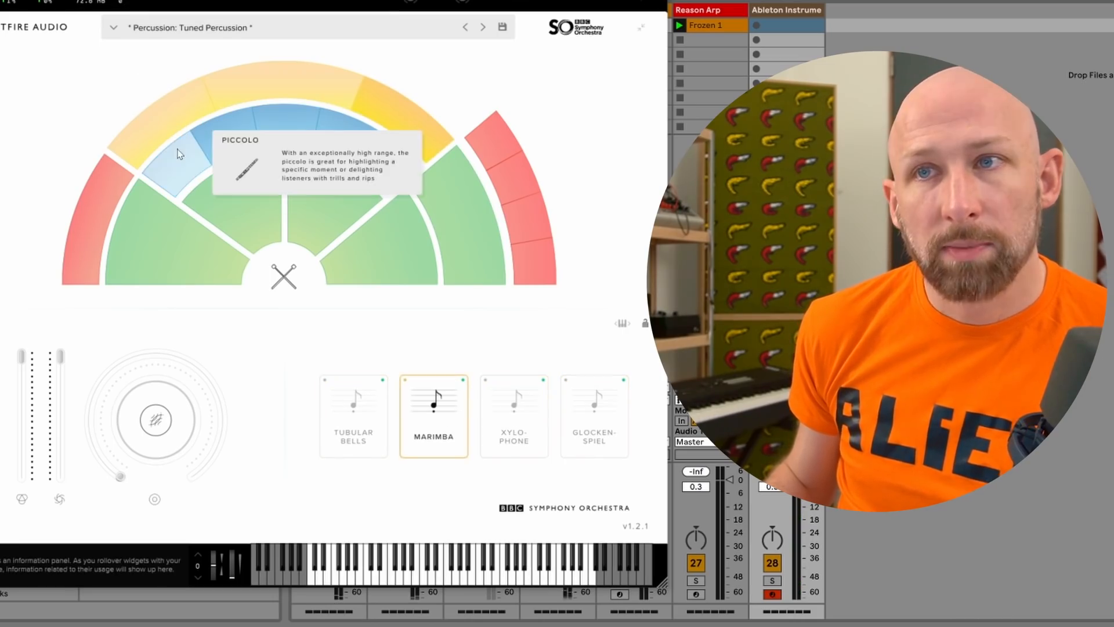
{"action": "left_click", "coordinate": [343, 135]}
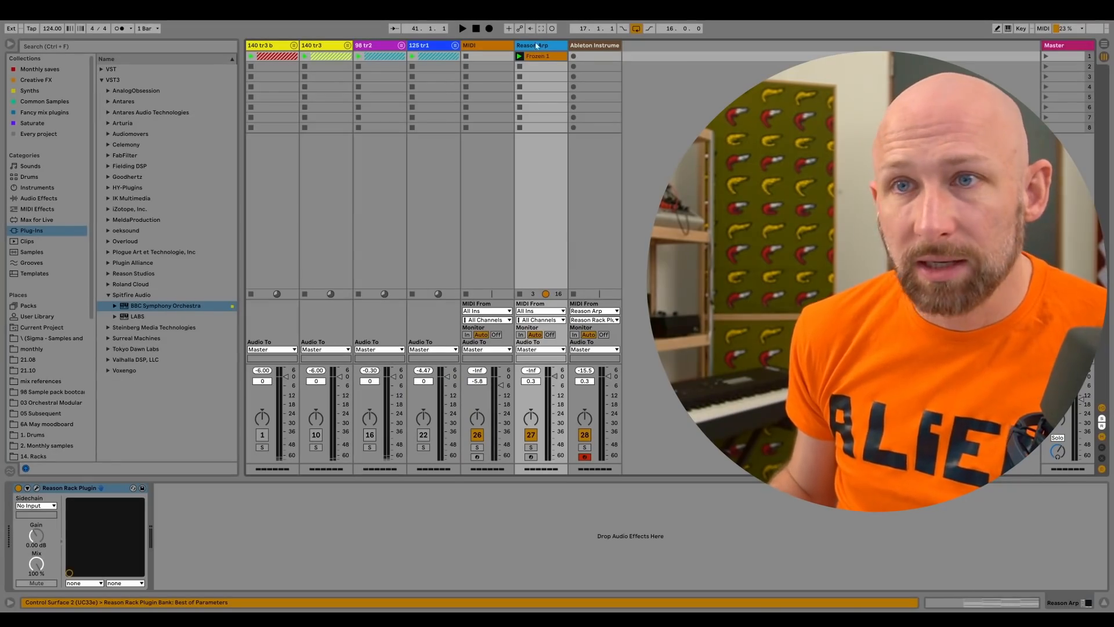
- Load Sylenth1 from the Synths collection onto the Ableton Instrument track and choose the Key SpaceKey preset from its second bank
{"action": "left_click", "coordinate": [593, 50]}
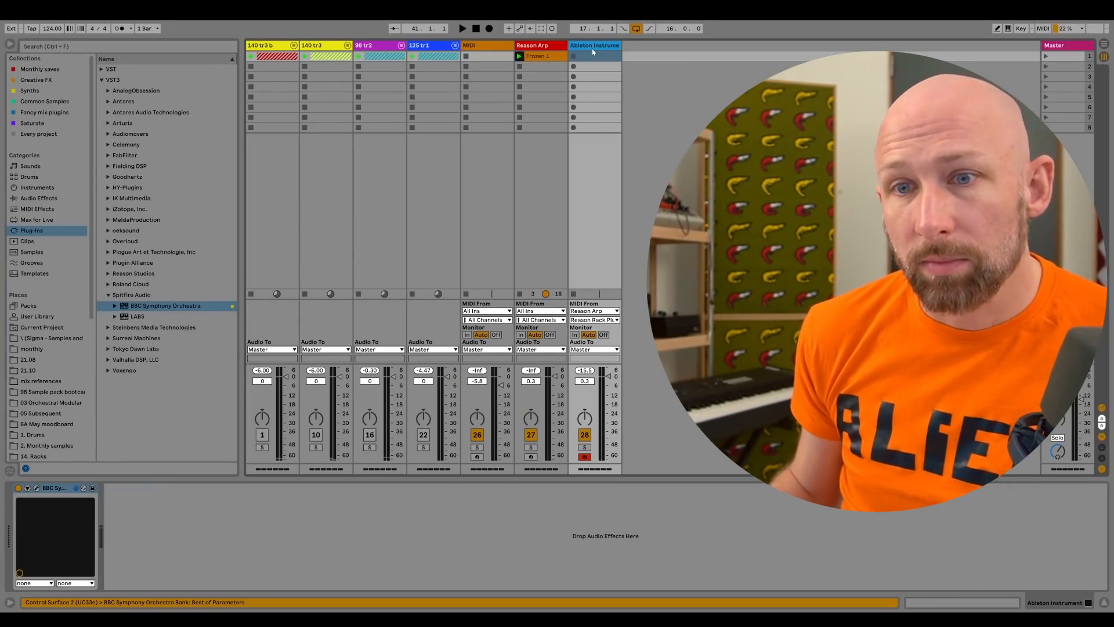
{"action": "left_click", "coordinate": [30, 90]}
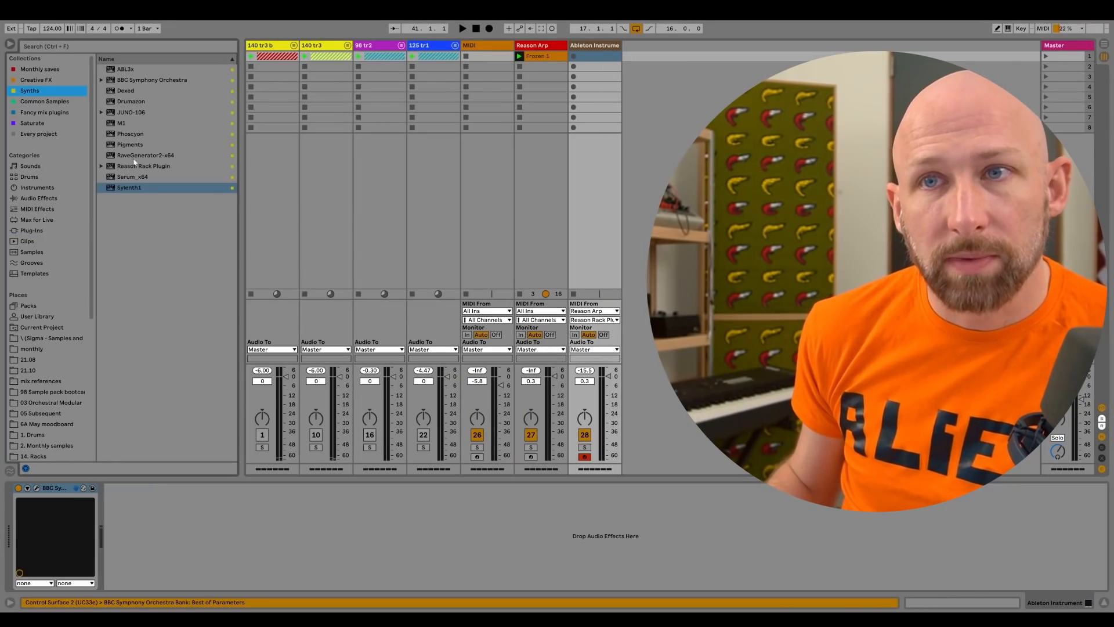
{"action": "left_click", "coordinate": [128, 189]}
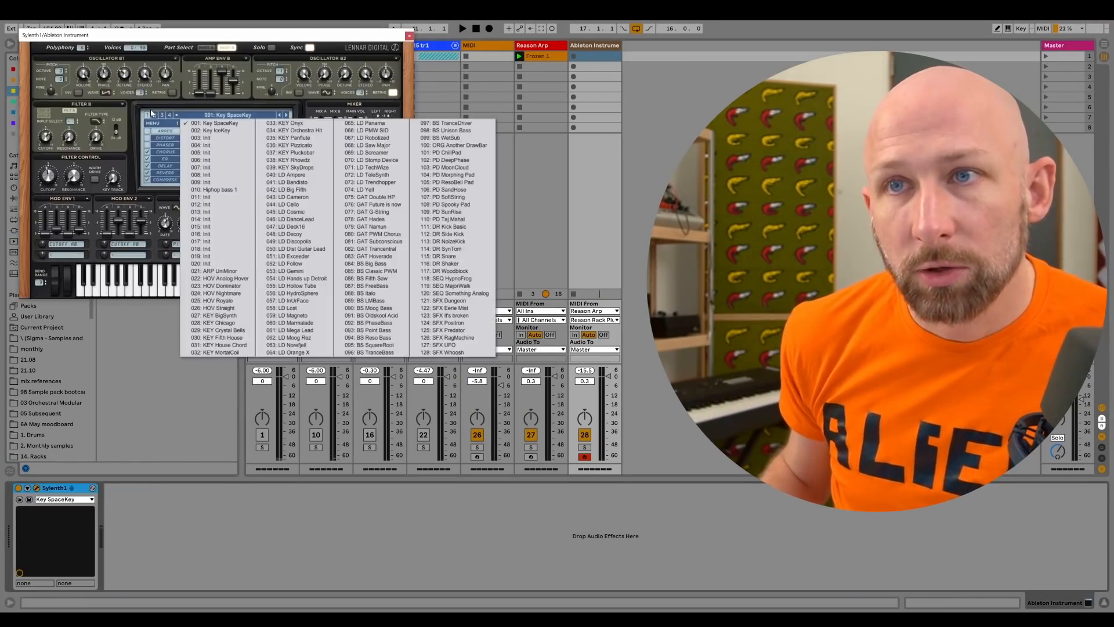
{"action": "left_click", "coordinate": [204, 116]}
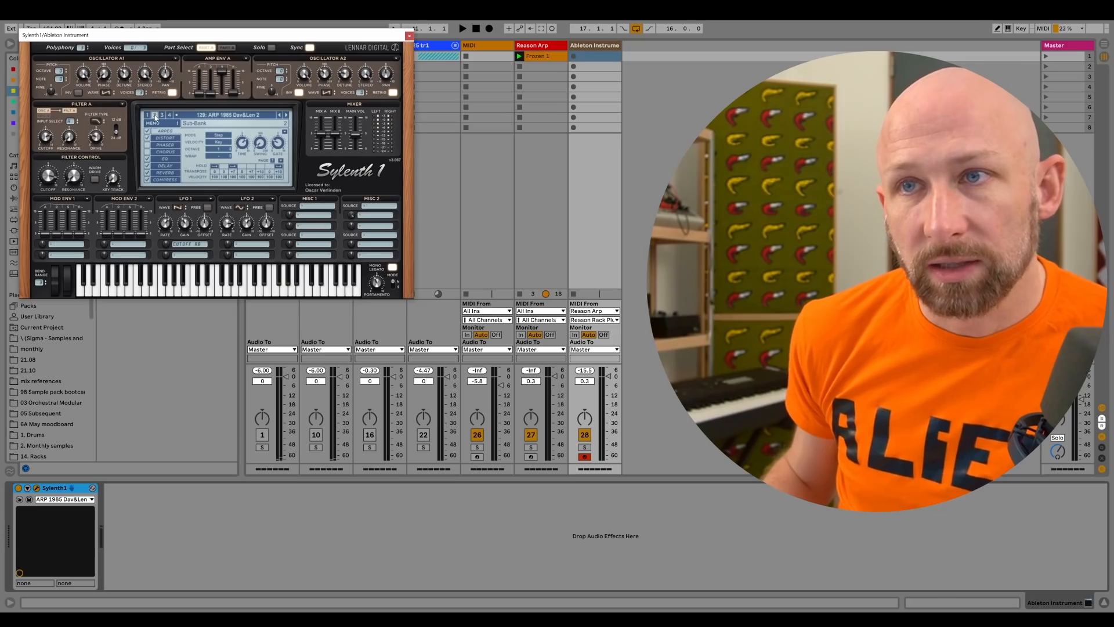
{"action": "left_click", "coordinate": [205, 116]}
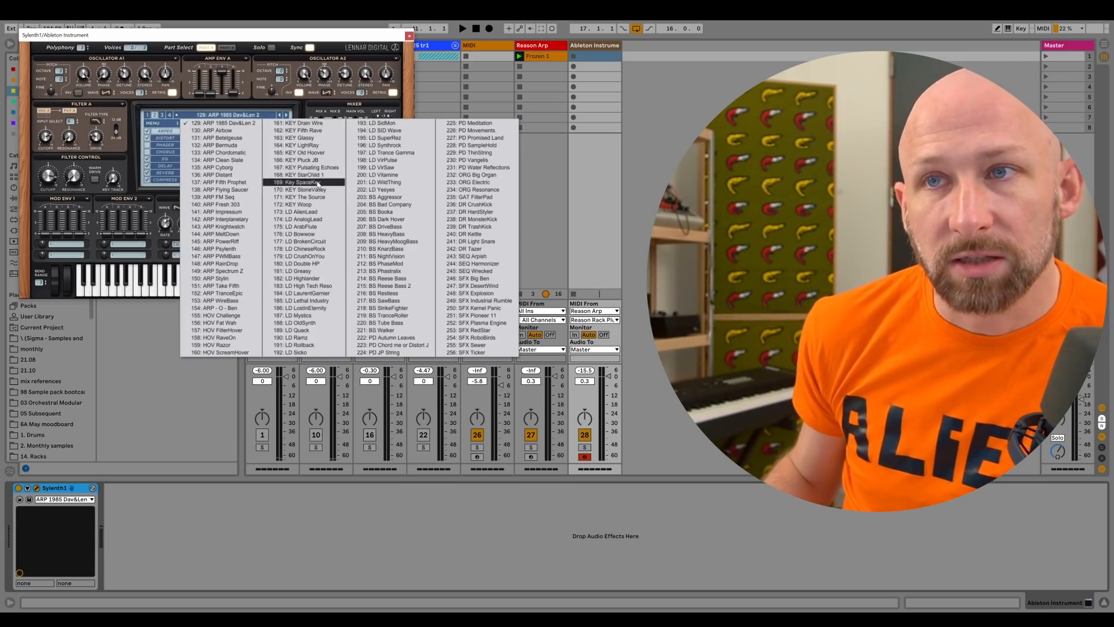
{"action": "left_click", "coordinate": [300, 182]}
{"action": "left_click", "coordinate": [409, 36]}
- Open the Reason Rack Plugin on the Reason Arp track and switch Dual Arpeggio to the Backbone -FP patch
{"action": "key", "text": "Left"}
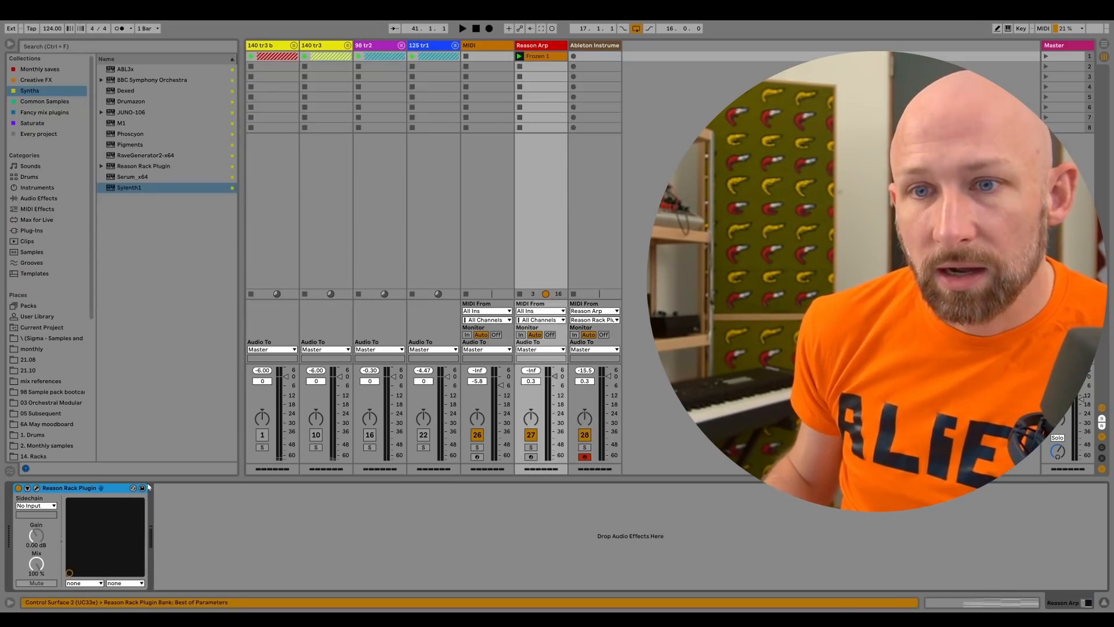
{"action": "left_click", "coordinate": [37, 489]}
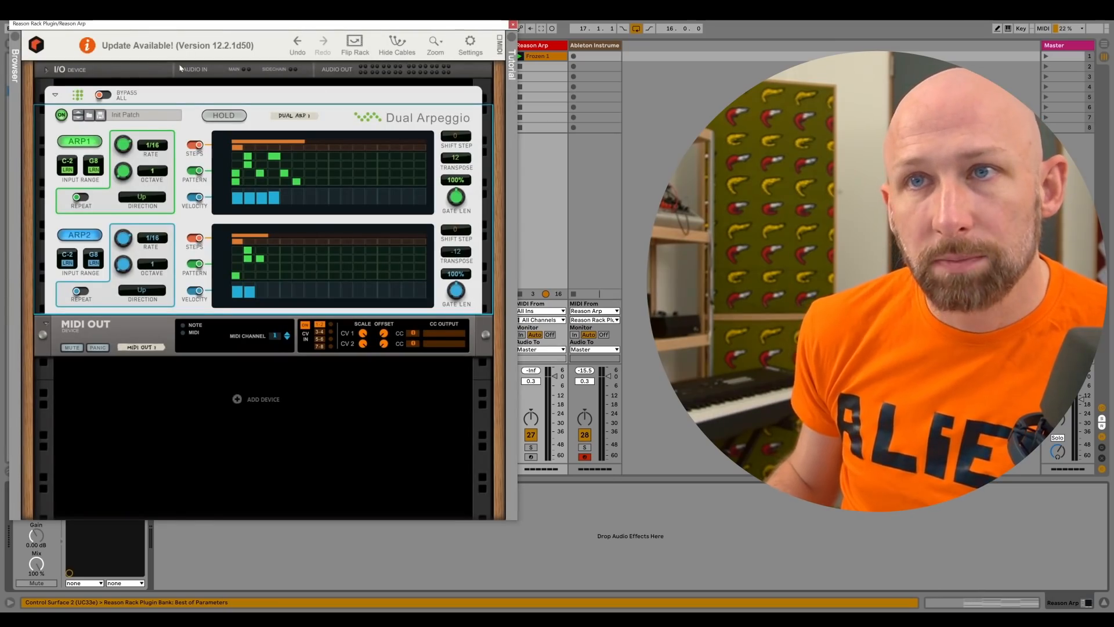
{"action": "left_click", "coordinate": [79, 124]}
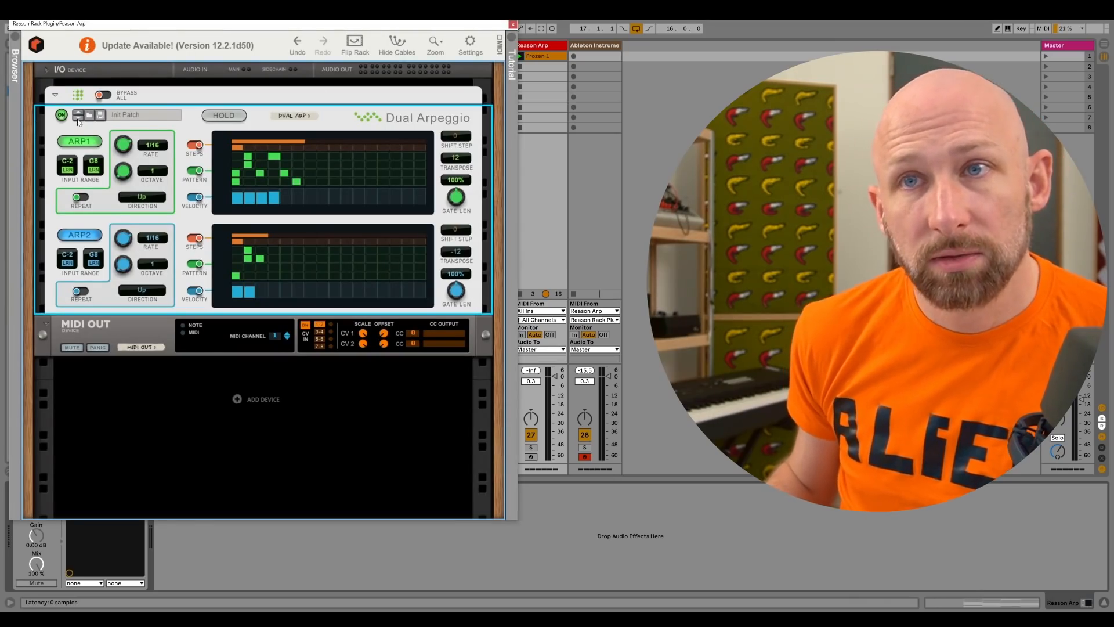
{"action": "left_click", "coordinate": [78, 119]}
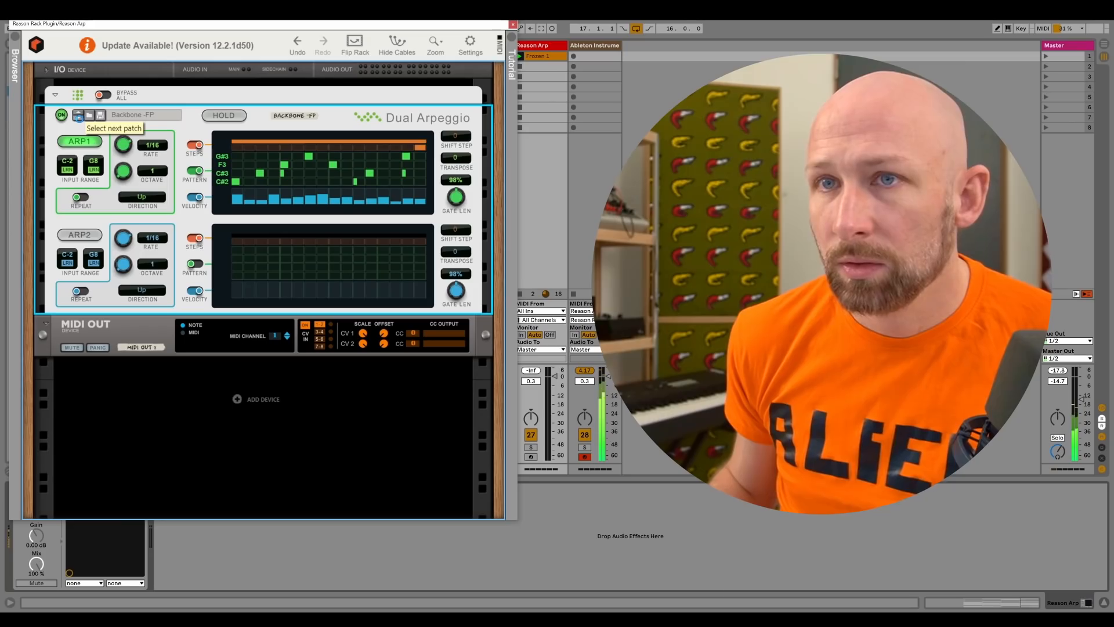
- Audition Dual Arpeggio's Chip It, Chord Arp -SP, Clav Player -FP and Comping Fifths patches, ending on the Crescendo patch
{"action": "left_click", "coordinate": [78, 116]}
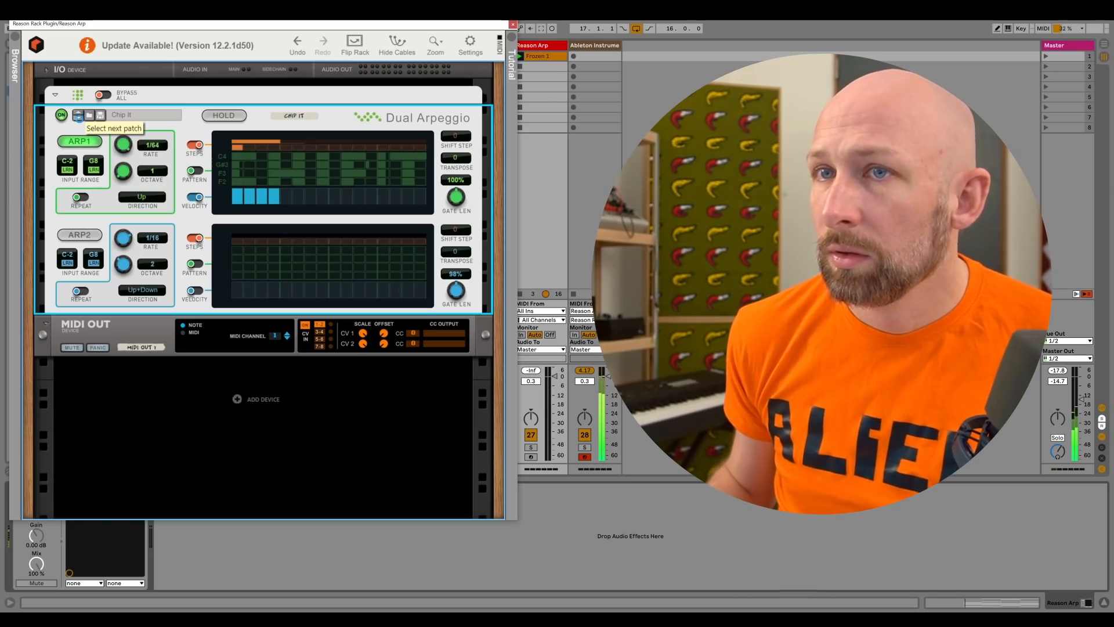
{"action": "left_click", "coordinate": [79, 116]}
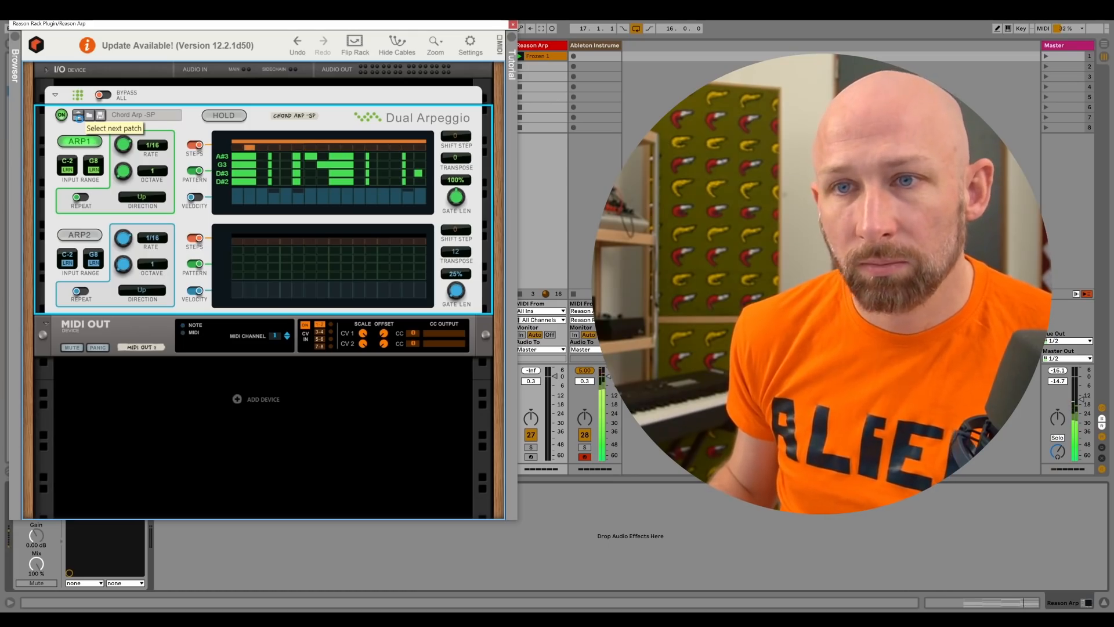
{"action": "left_click", "coordinate": [79, 117]}
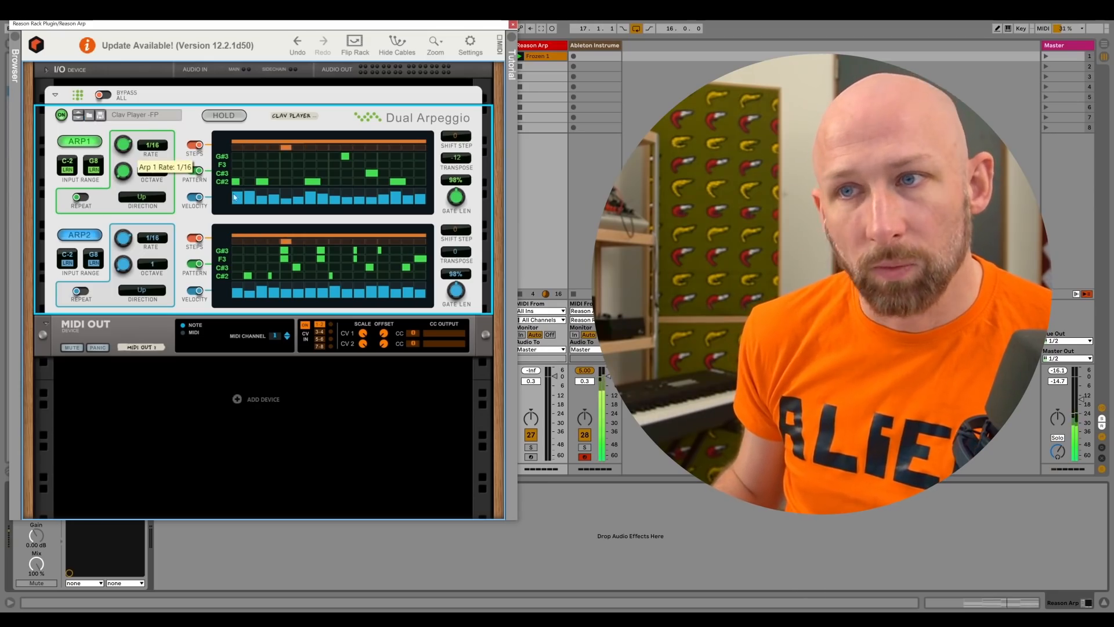
{"action": "left_click", "coordinate": [79, 116]}
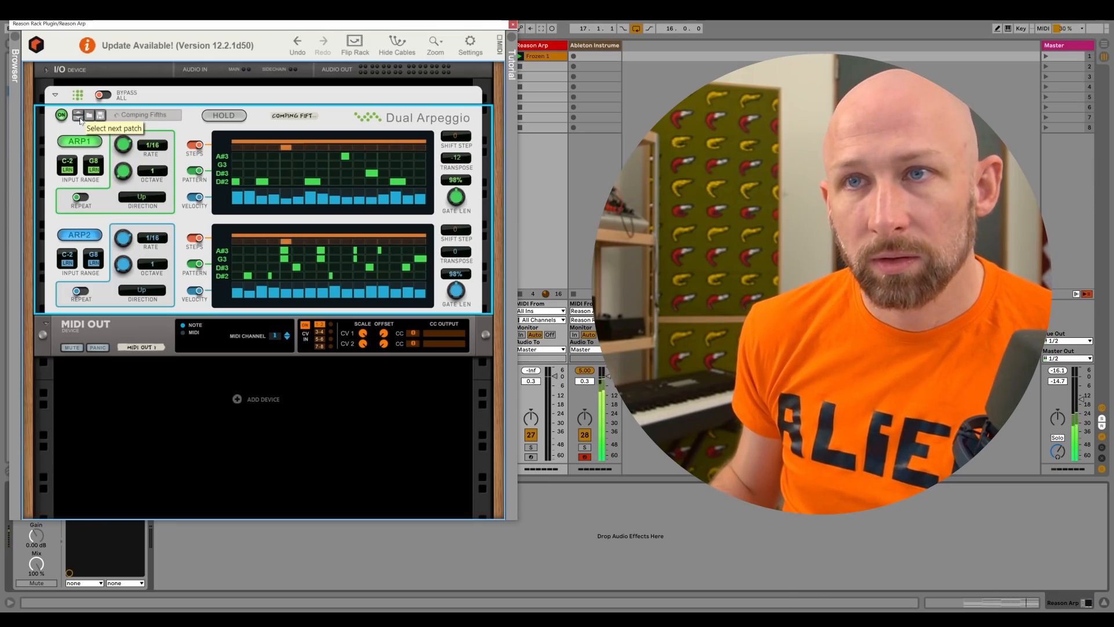
{"action": "left_click", "coordinate": [78, 116]}
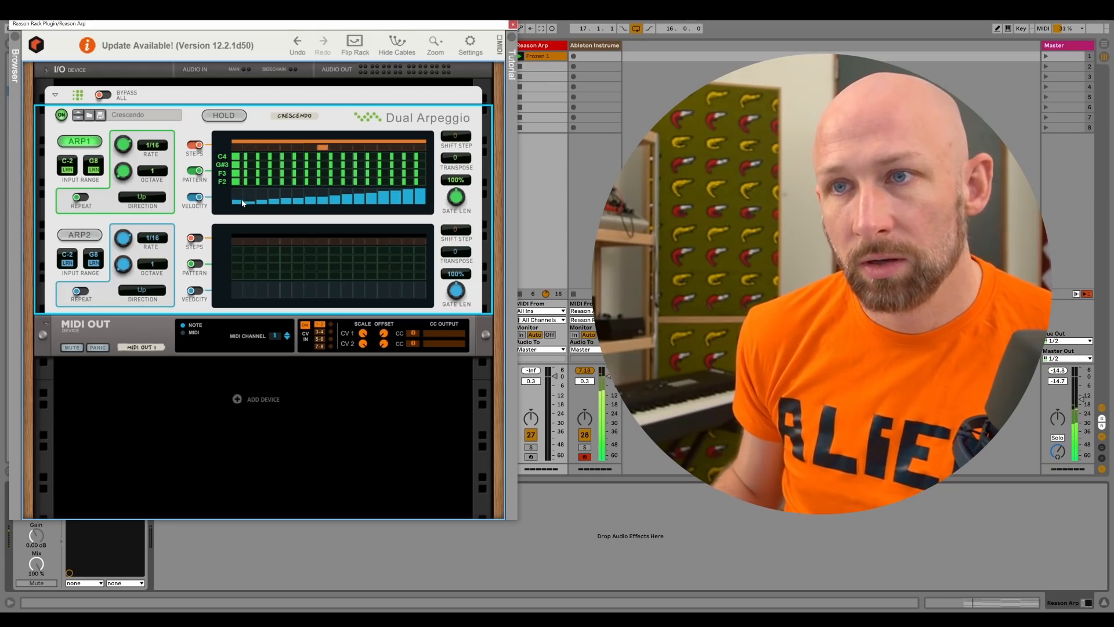
- In Sylenth1 on the Ableton Instrument track, lower the Filter Control cutoff to 2.621 and raise the velocity-to-Cutoff AB amount to 6.800
{"action": "left_click", "coordinate": [595, 47]}
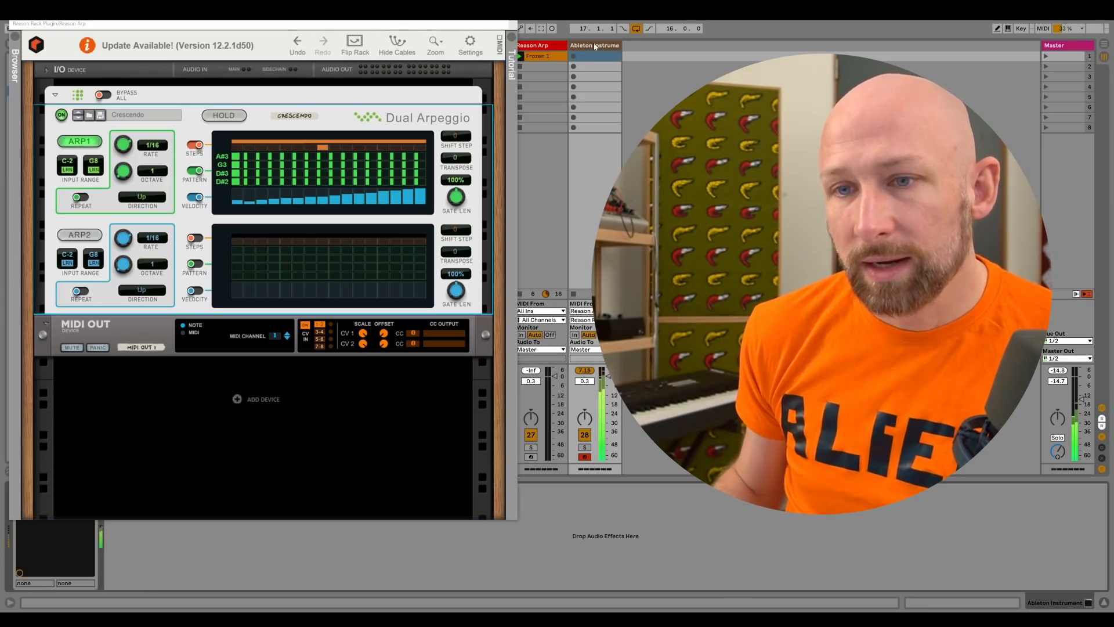
{"action": "left_click_drag", "start_coordinate": [280, 26], "coordinate": [277, 14]}
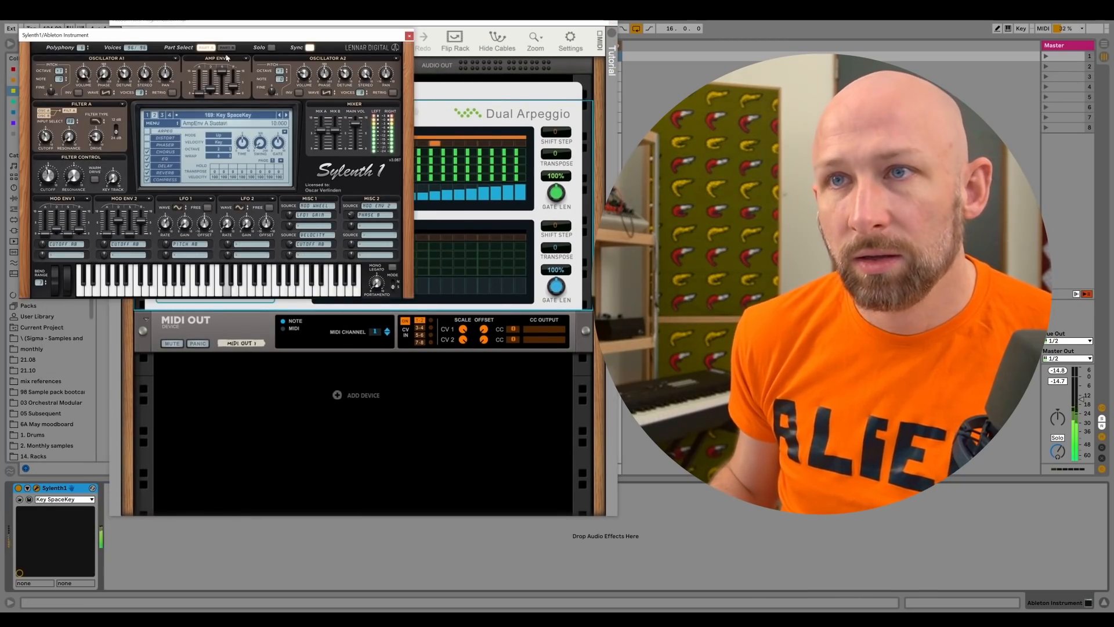
{"action": "left_click_drag", "start_coordinate": [228, 35], "coordinate": [230, 138]}
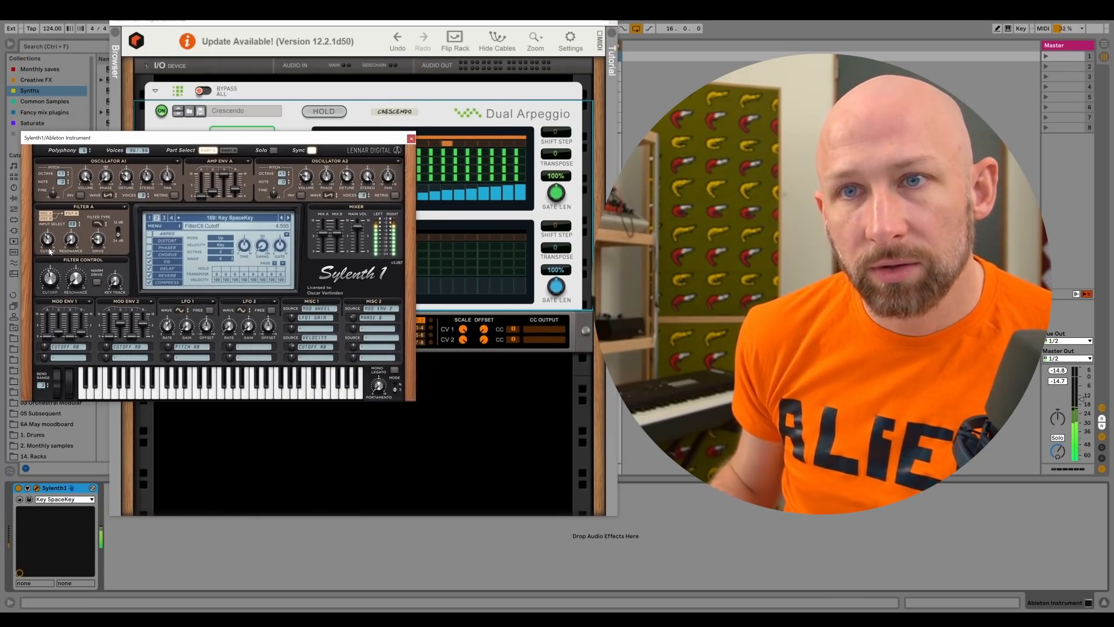
{"action": "left_click_drag", "start_coordinate": [50, 249], "coordinate": [57, 310]}
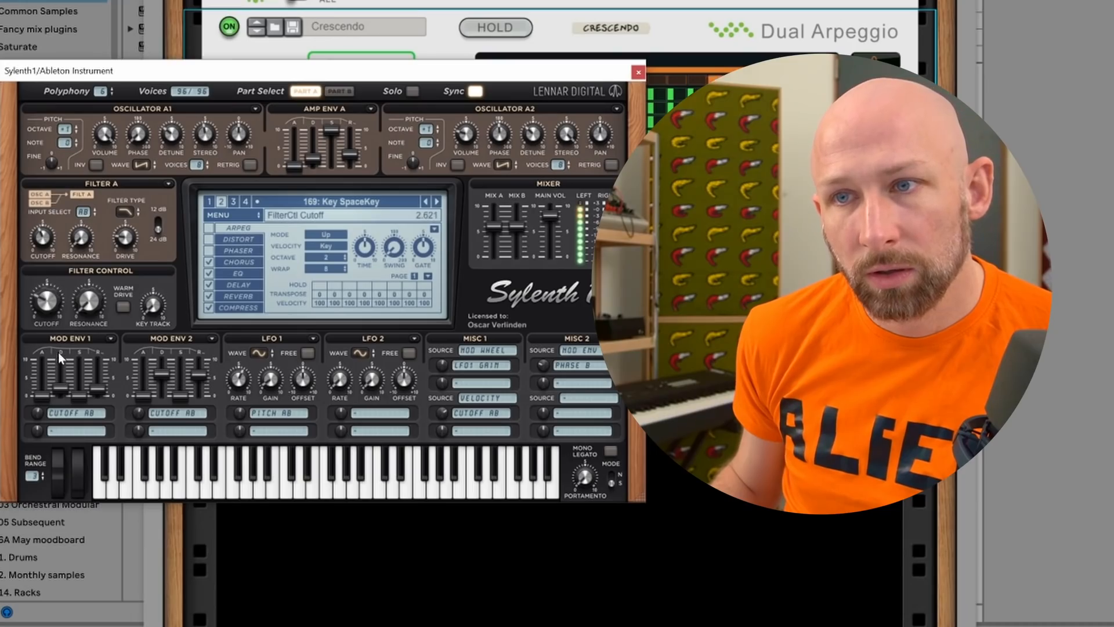
{"action": "left_click_drag", "start_coordinate": [595, 73], "coordinate": [722, 237]}
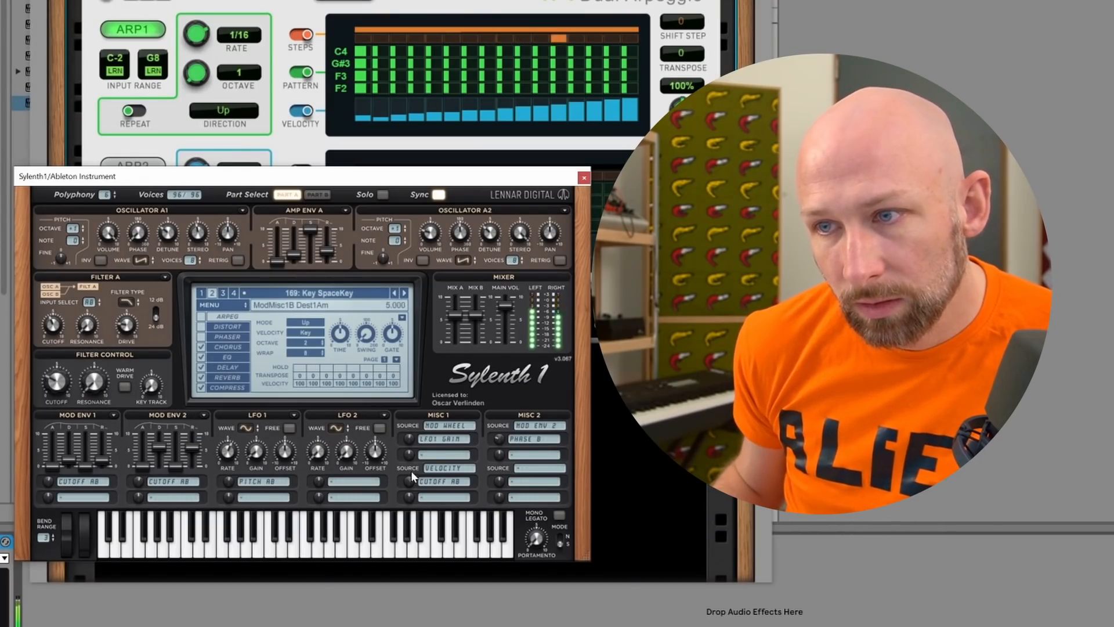
{"action": "left_click_drag", "start_coordinate": [412, 475], "coordinate": [413, 489]}
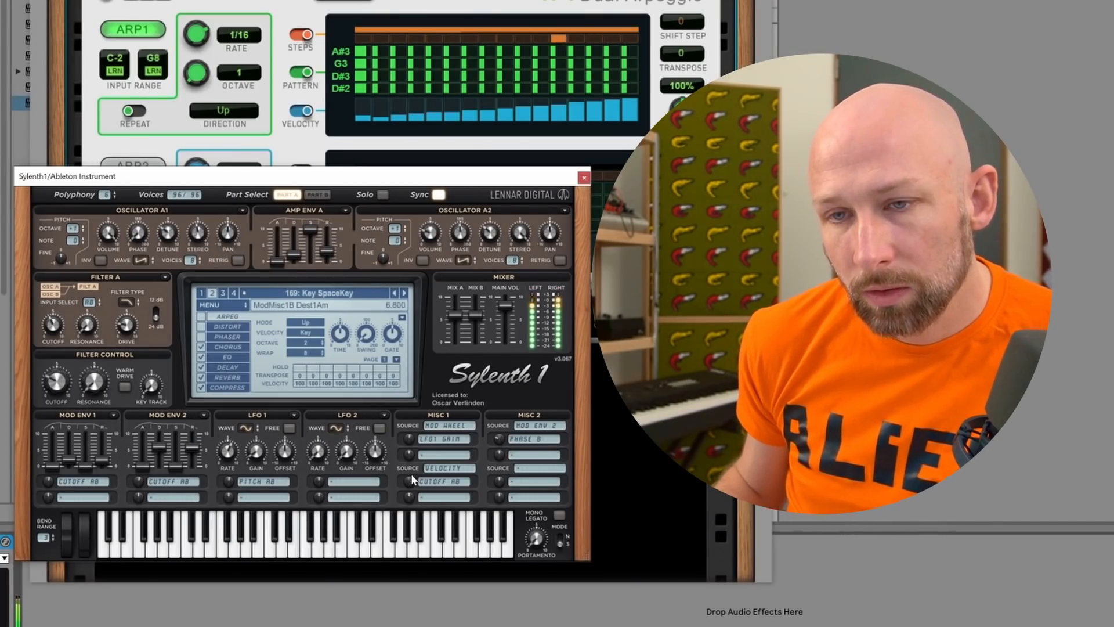
- Search the plug-ins for "room" and add Valhalla DSP's ValhallaRoom VST3 reverb after Sylenth1 on the Ableton Instrument track
{"action": "left_click", "coordinate": [3, 69]}
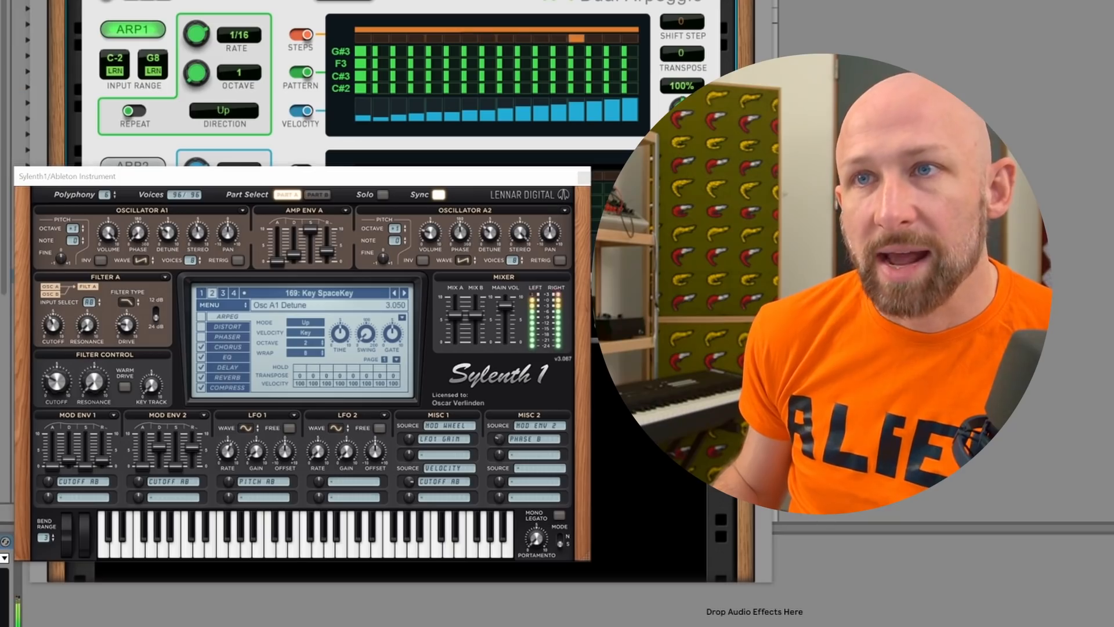
{"action": "left_click_drag", "start_coordinate": [372, 0], "coordinate": [491, 8]}
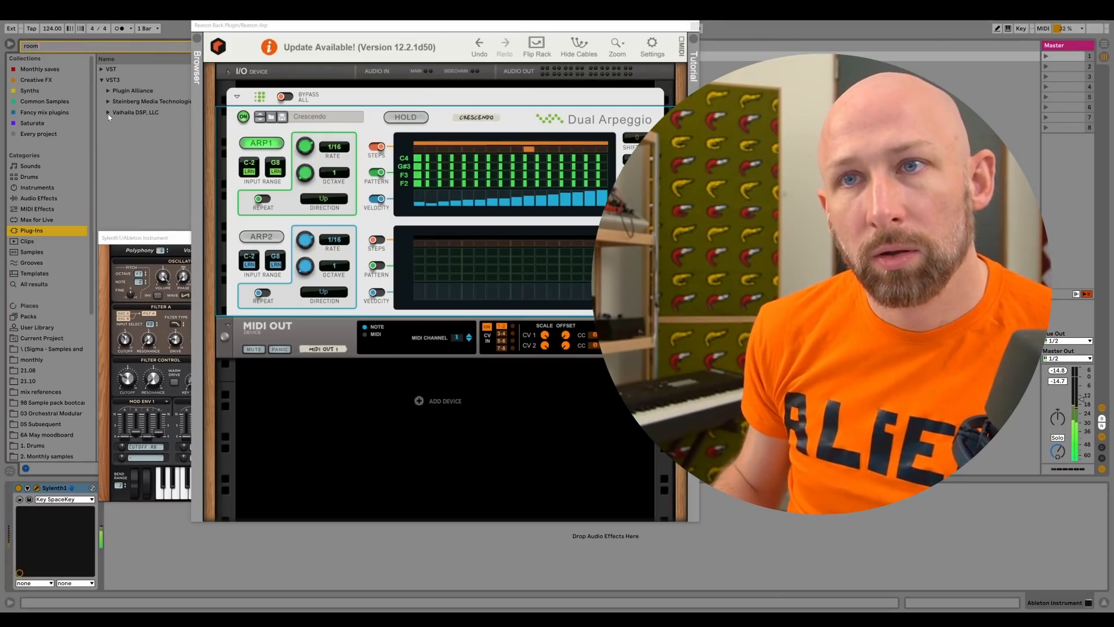
{"action": "left_click", "coordinate": [108, 113]}
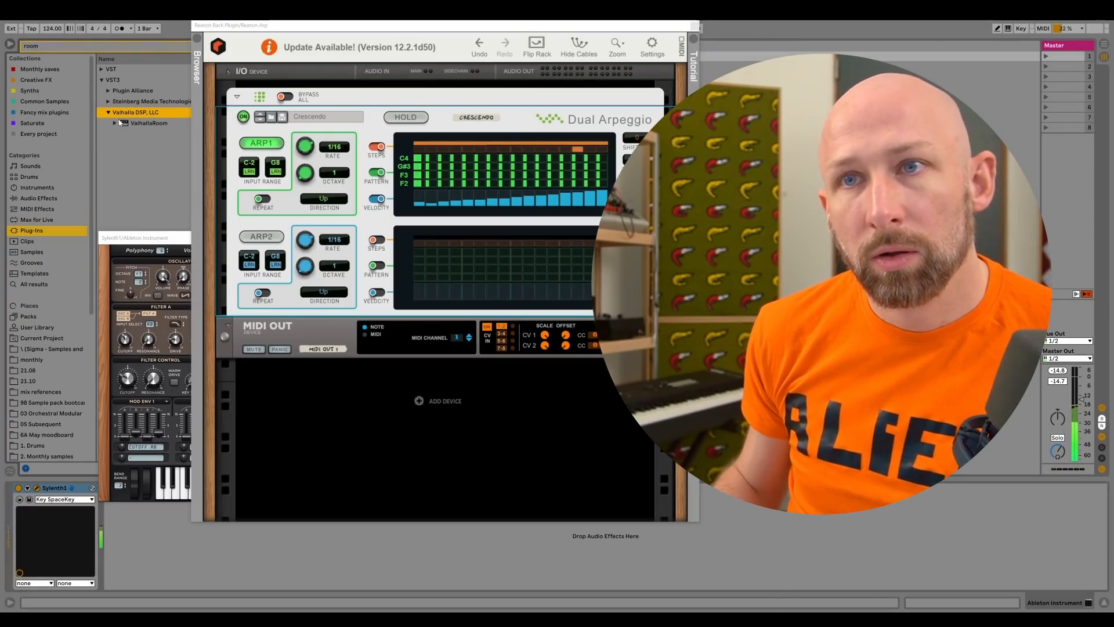
{"action": "left_click", "coordinate": [118, 123]}
{"action": "left_click_drag", "start_coordinate": [154, 183], "coordinate": [145, 540]}
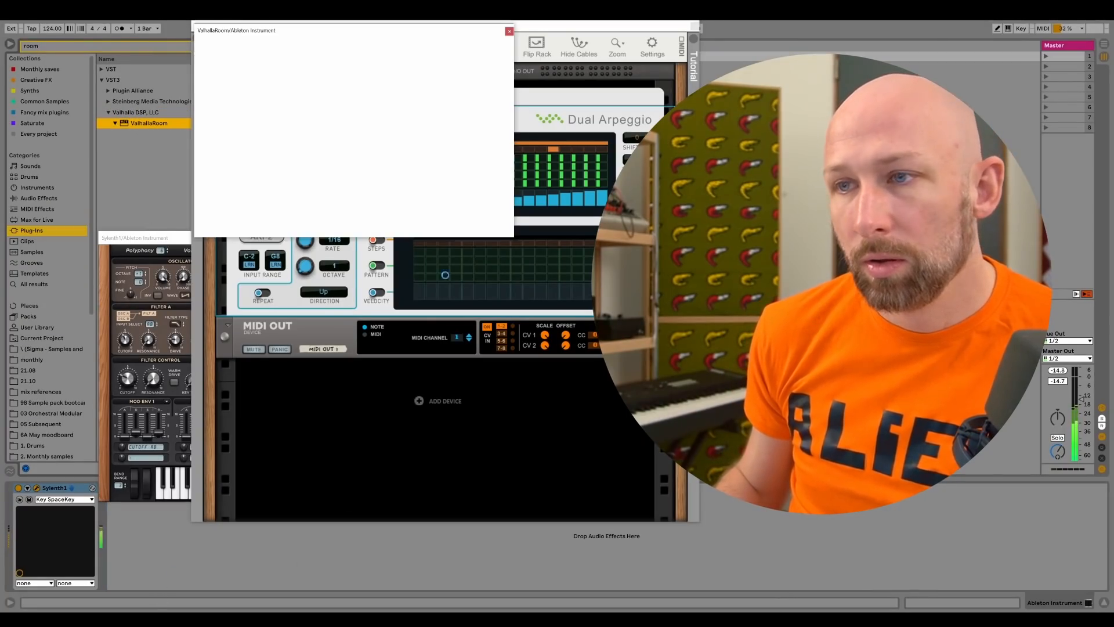
- Set ValhallaRoom's decay to 11.12 s and its mix to 43.3 %
{"action": "left_click", "coordinate": [214, 124]}
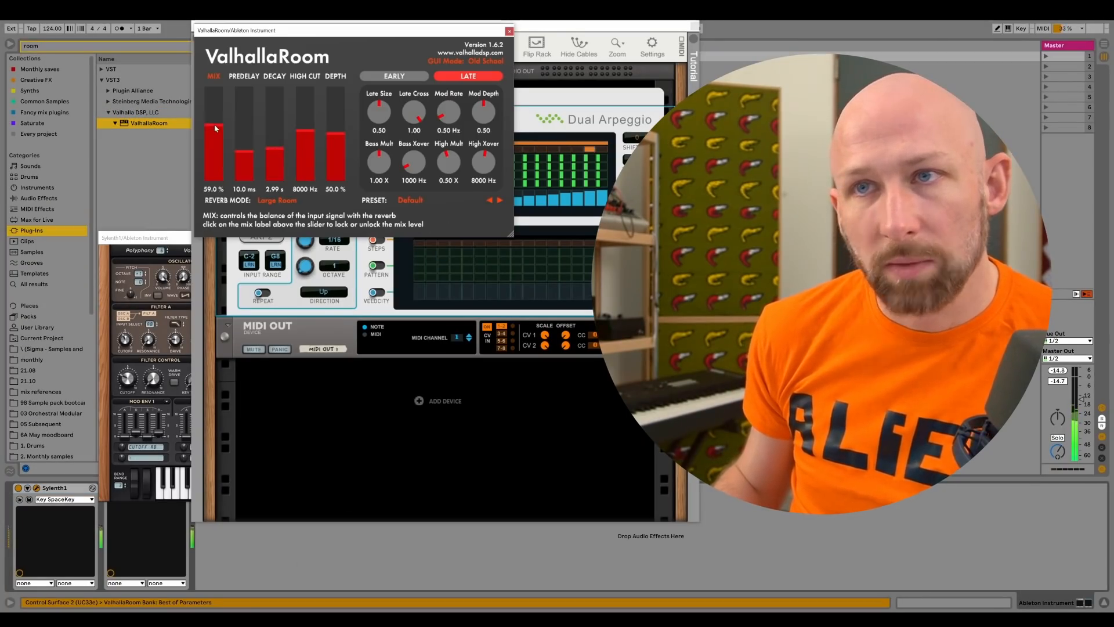
{"action": "left_click_drag", "start_coordinate": [273, 140], "coordinate": [279, 132]}
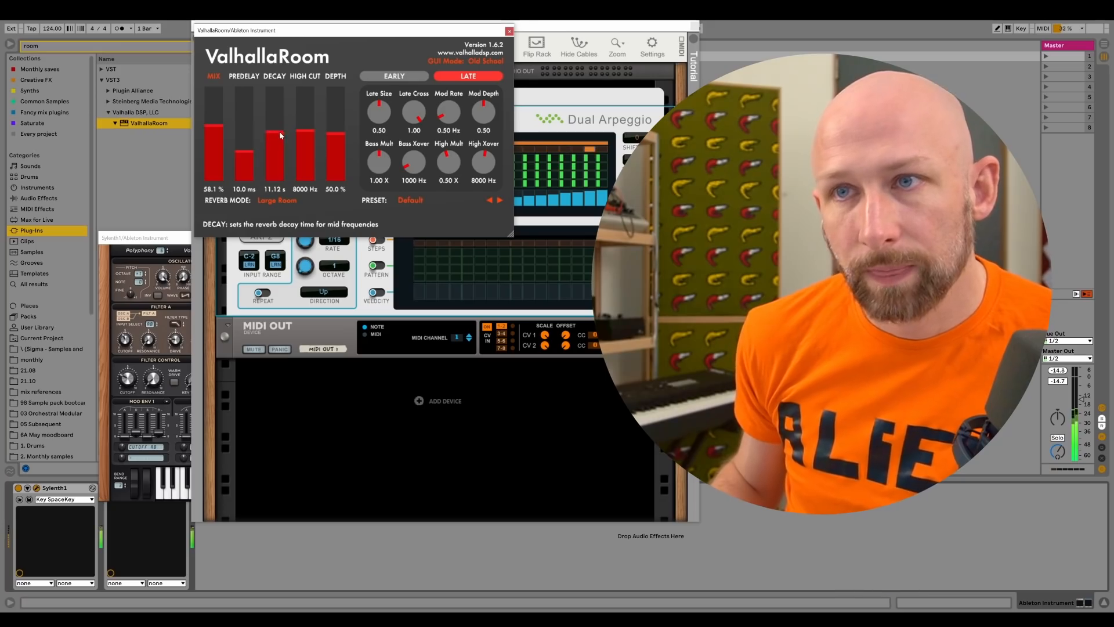
{"action": "left_click", "coordinate": [217, 138]}
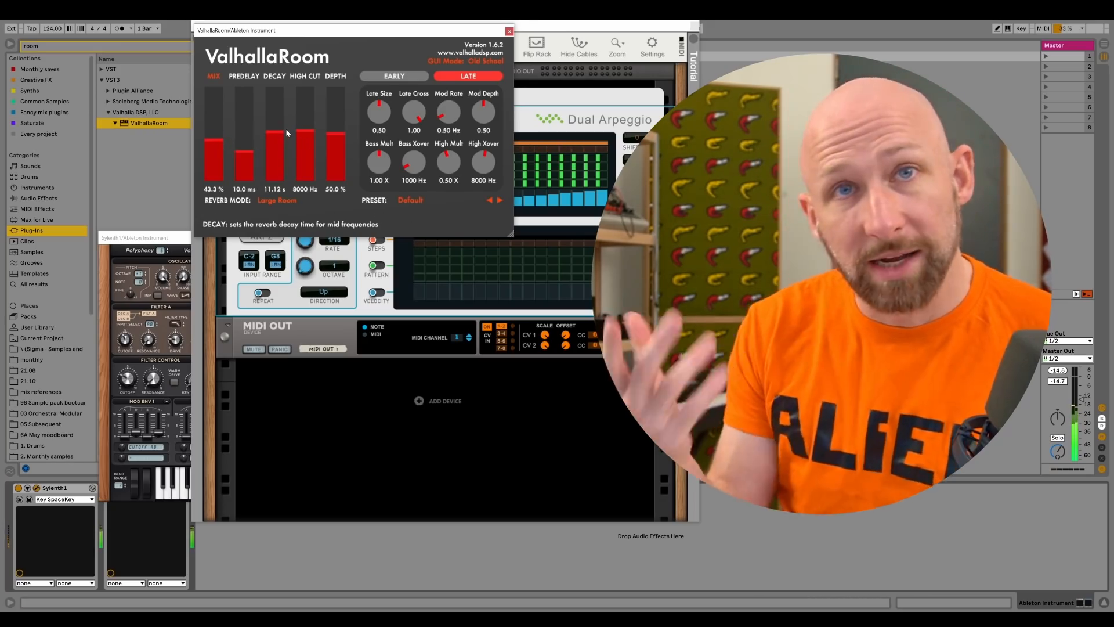
{"action": "key", "text": "ctrl+alt+p"}
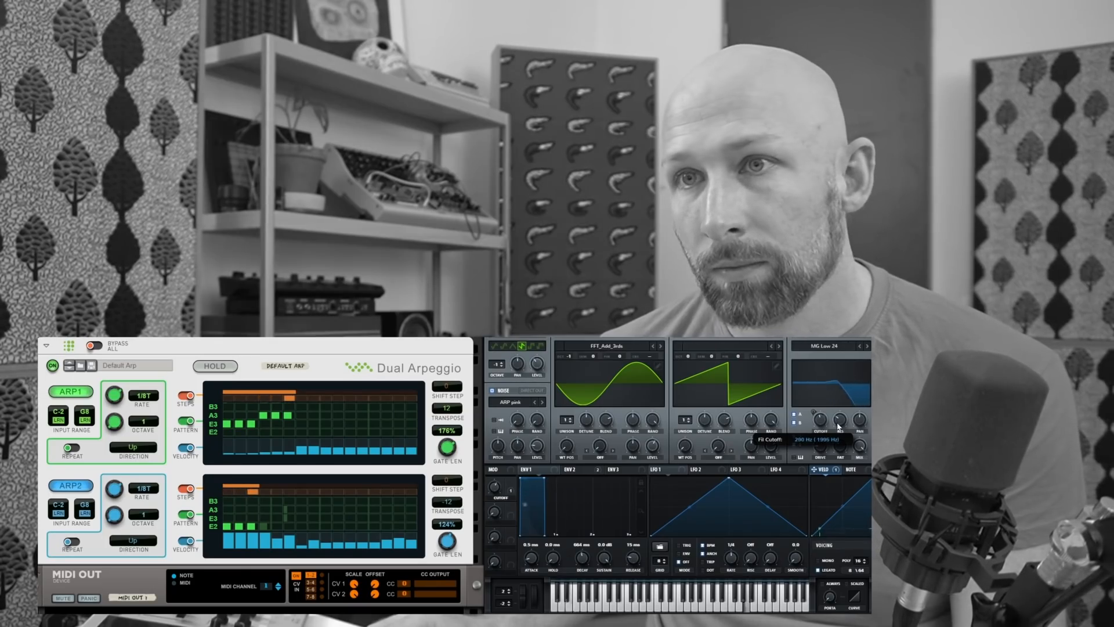
{"action": "mouse_move", "coordinate": [840, 426]}
{"action": "left_mouse_down"}
{"action": "mouse_move", "coordinate": [840, 416]}
{"action": "mouse_move", "coordinate": [841, 447]}
{"action": "mouse_move", "coordinate": [835, 414]}
{"action": "mouse_move", "coordinate": [831, 444]}
{"action": "mouse_move", "coordinate": [827, 427]}
{"action": "left_mouse_up"}
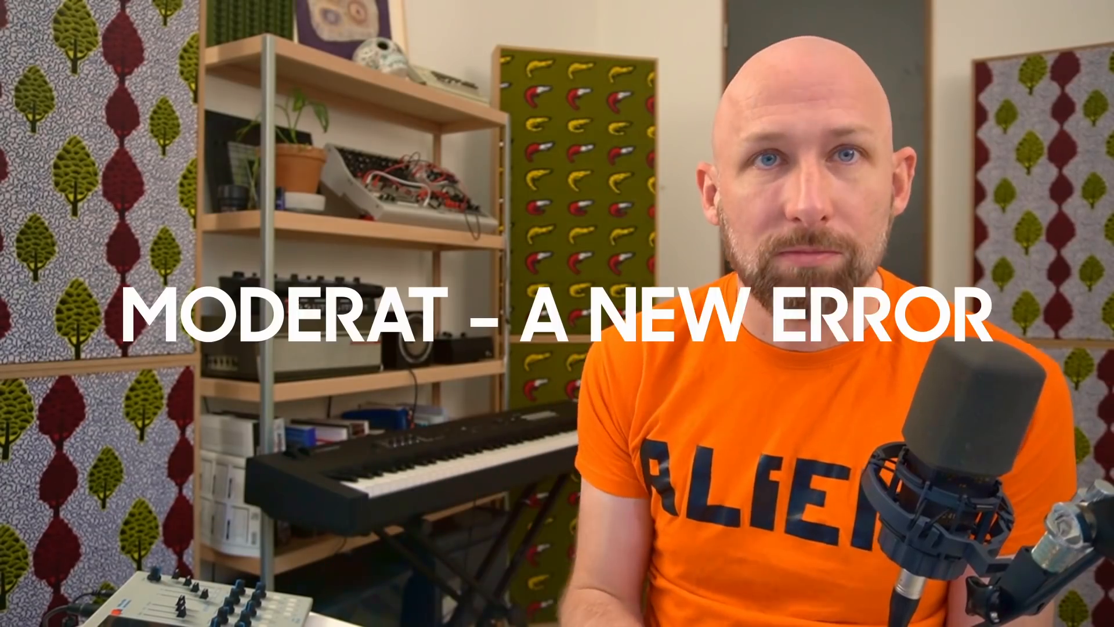